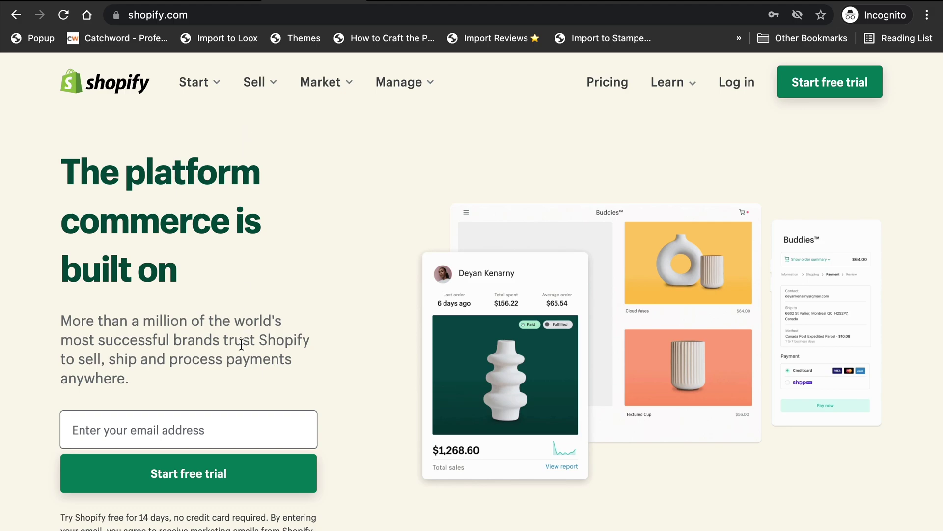
Step: Enter an email and password, name the store 'Home n Home Essentials', and create it
click(189, 416)
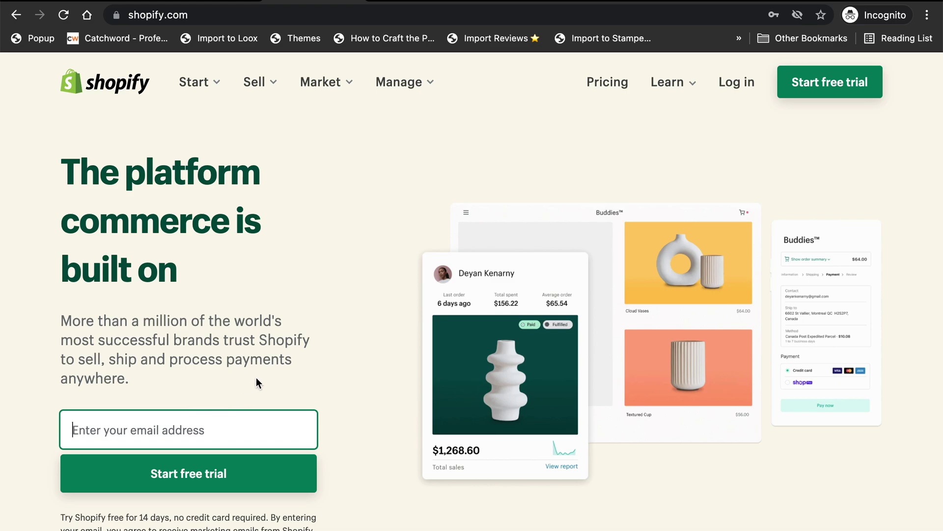
click(117, 2)
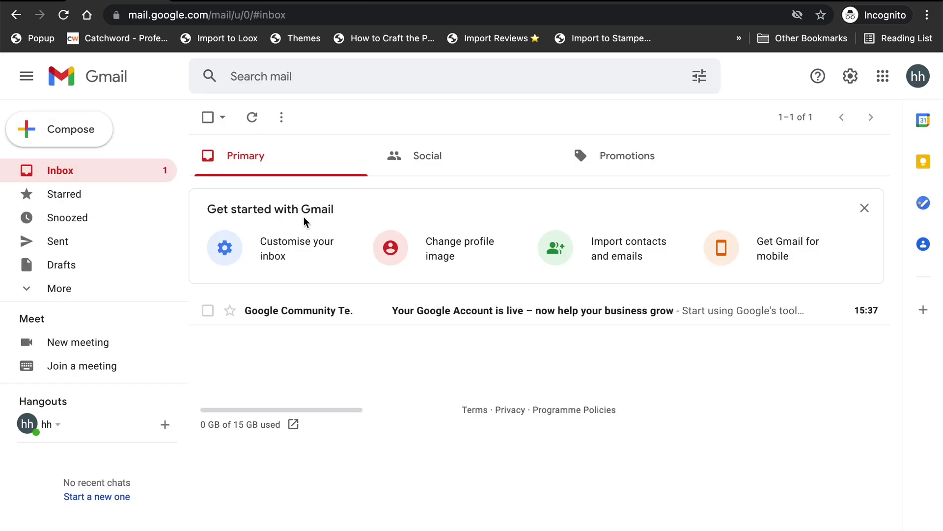
click(241, 1)
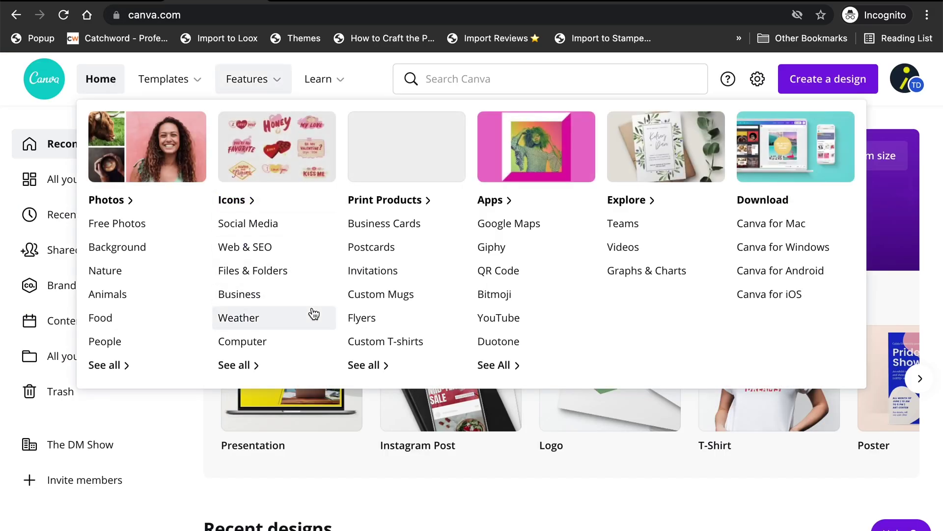
click(323, 2)
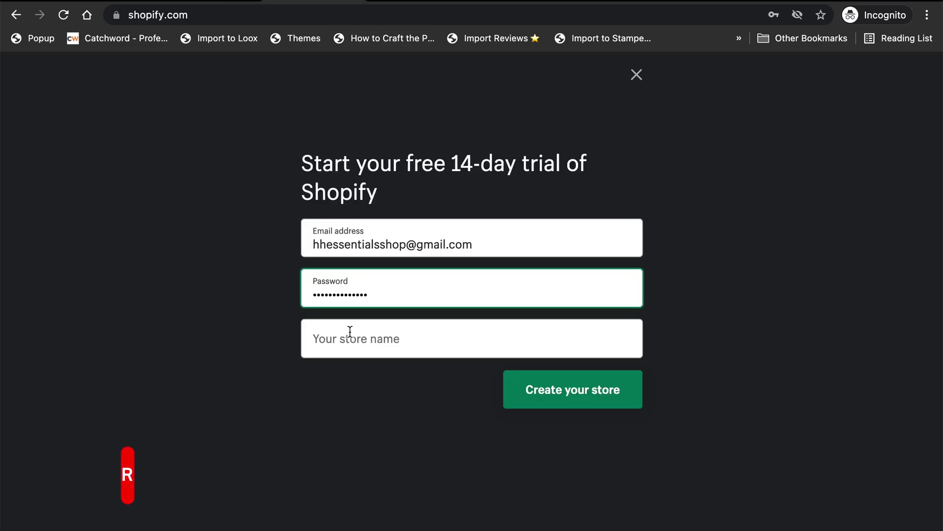
click(349, 331)
text(Ho)
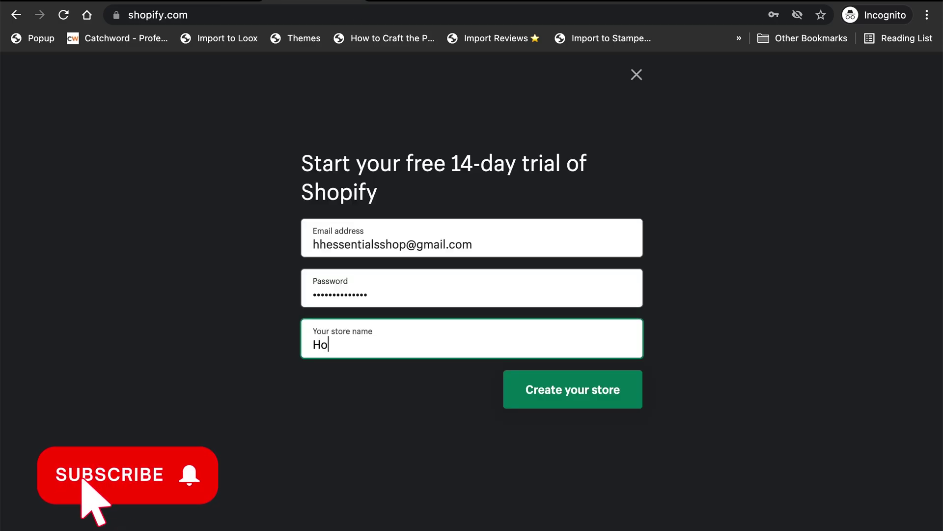
text(me n Home )
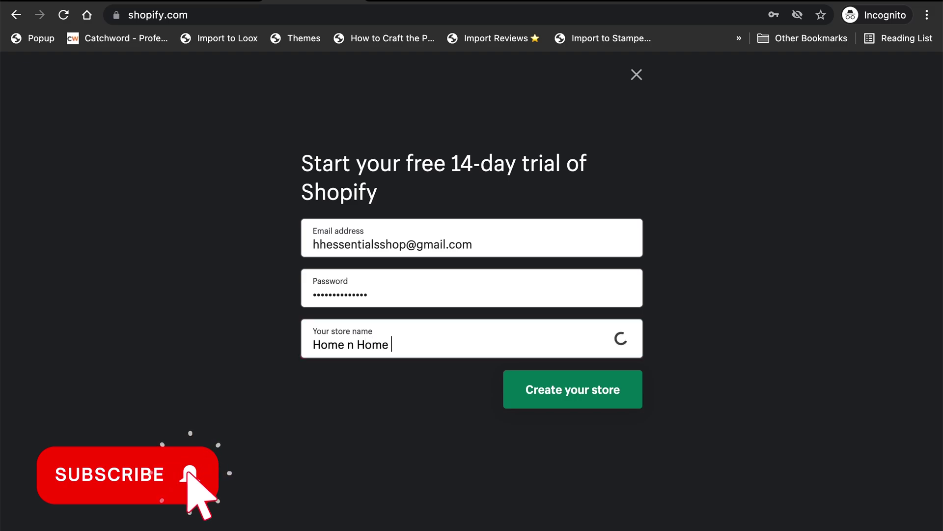
text(Essentials)
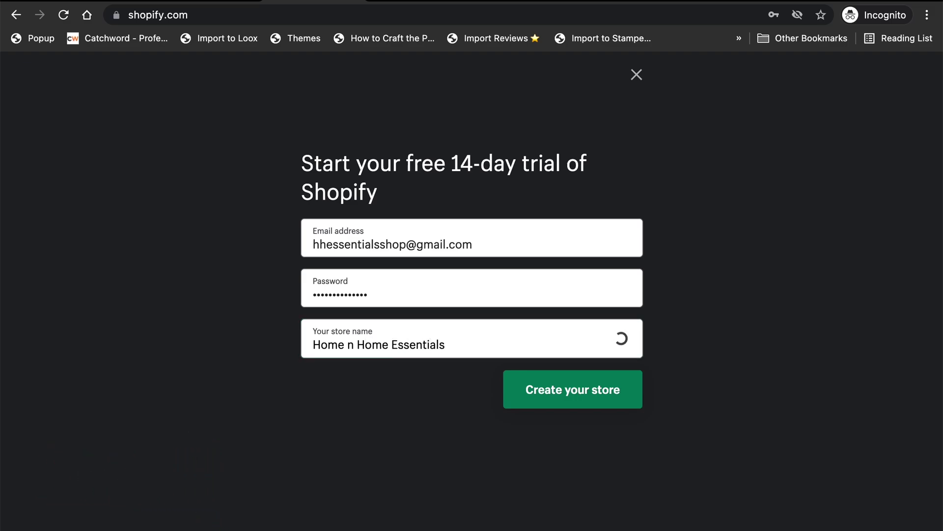
click(528, 384)
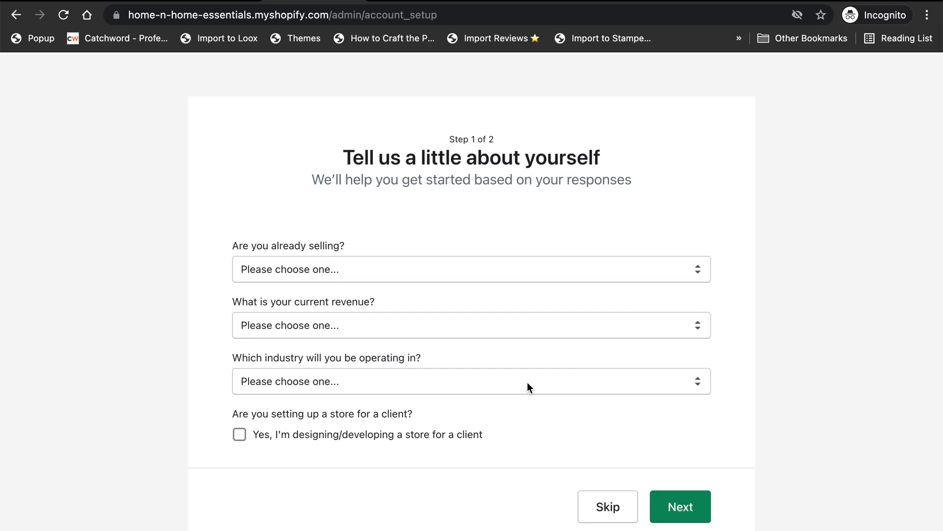
Step: Answer step 1 as not selling products yet, GHS0 revenue and industry Other, then submit
click(479, 272)
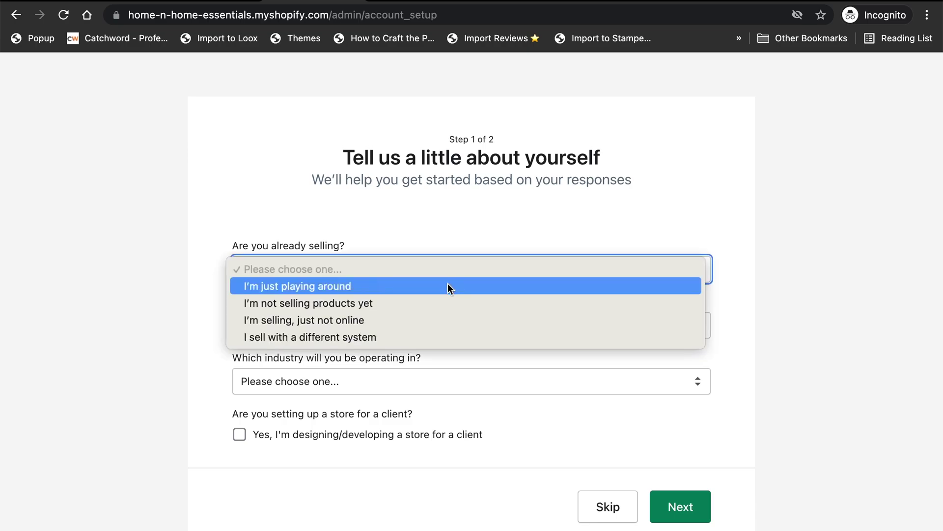
click(369, 305)
click(344, 322)
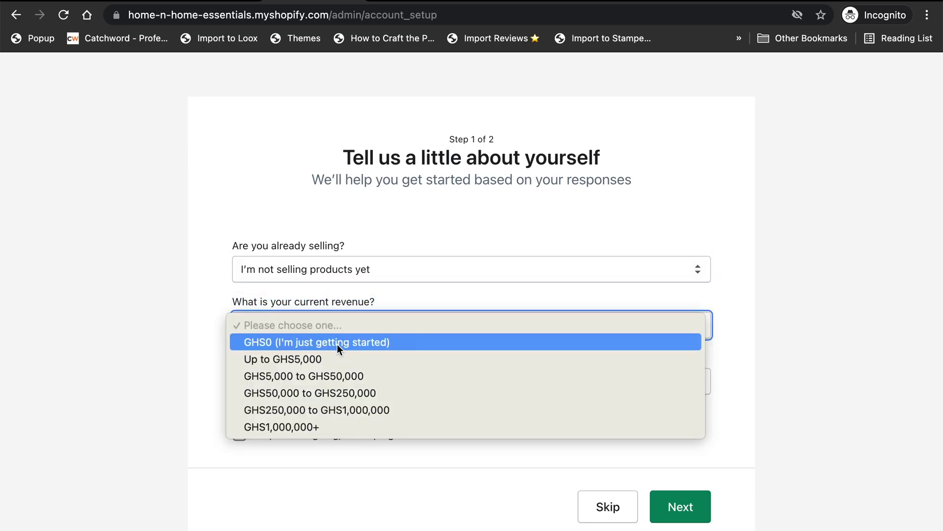
click(346, 343)
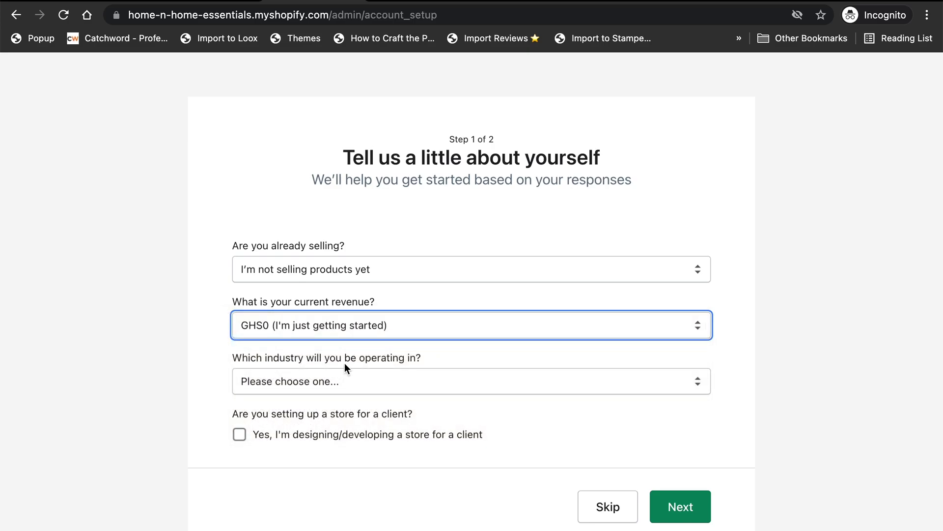
click(339, 379)
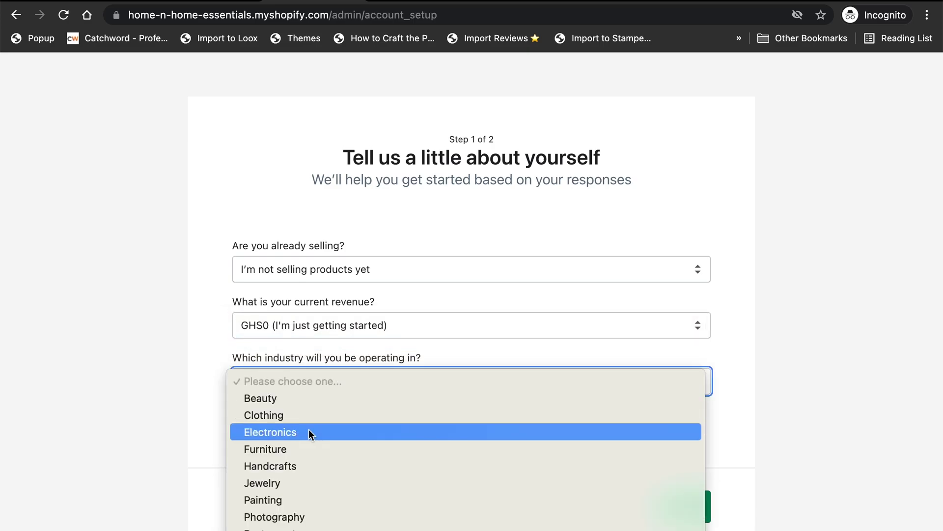
scroll(311, 489, down, 3)
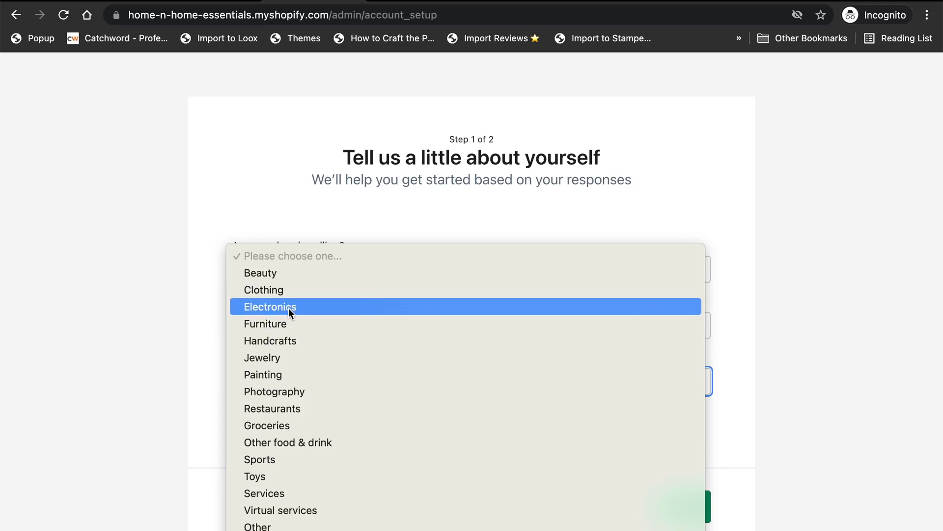
click(273, 526)
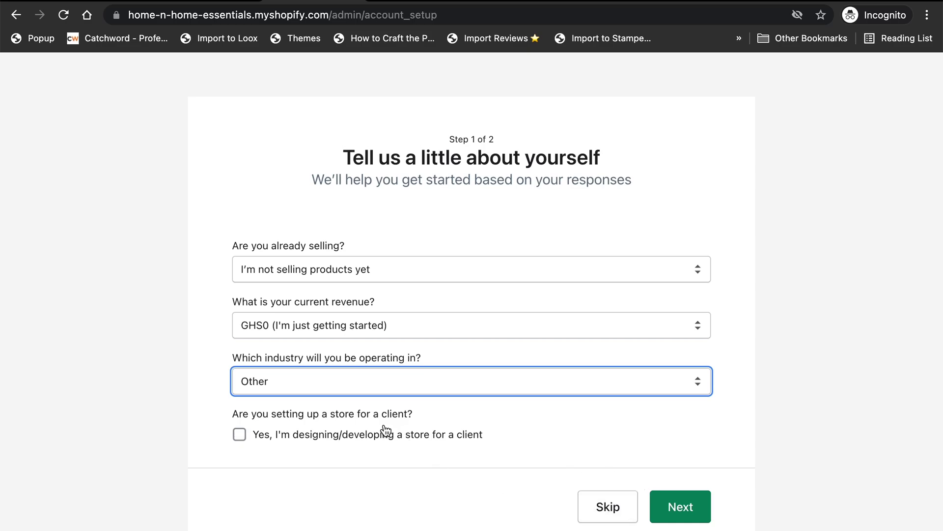
click(684, 507)
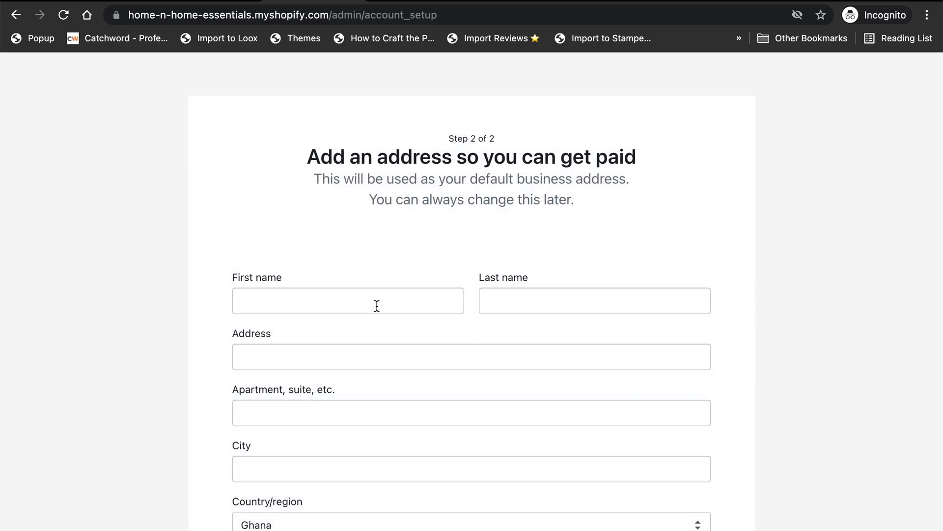
Step: Begin the step 2 business address form by typing then deleting a letter in First name
scroll(364, 285, down, 2)
click(318, 202)
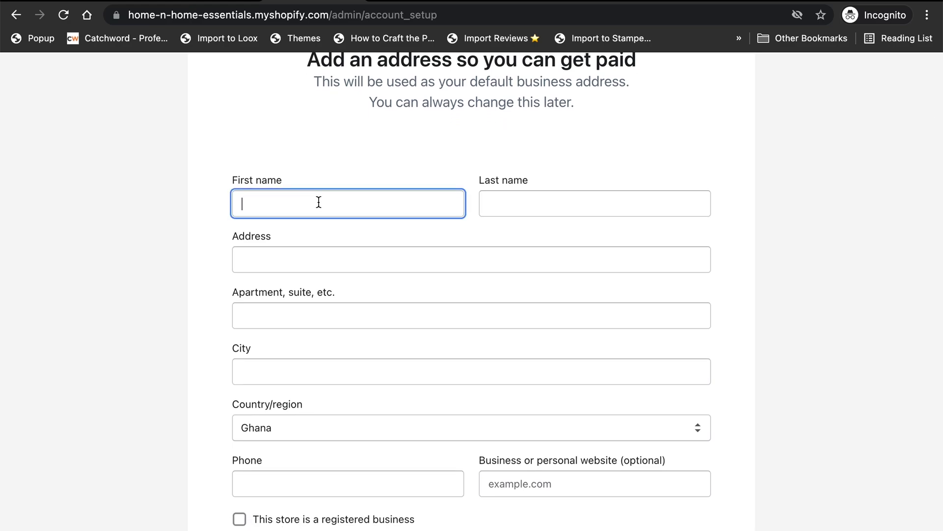
text(H)
key(BackSpace)
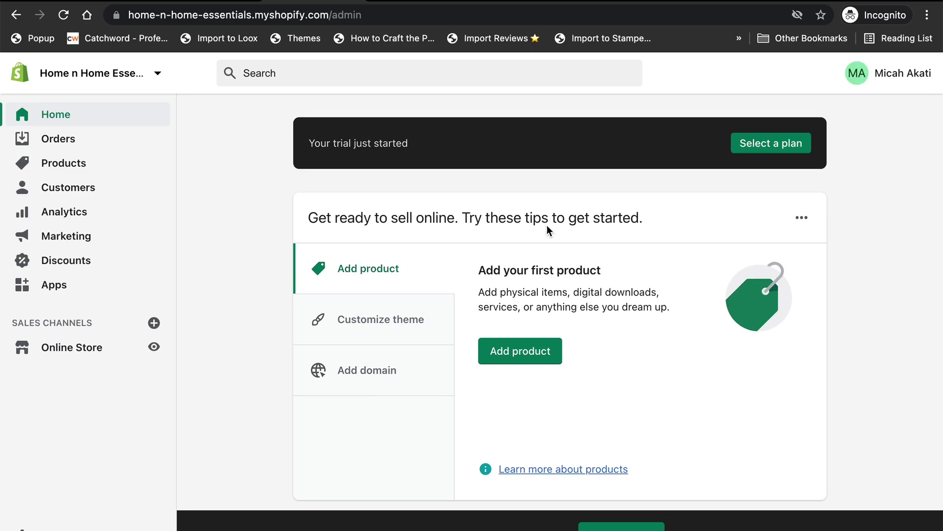
Step: Open the plan page and review Basic ($29/mo), Shopify ($79/mo) and Advanced ($299/mo)
click(779, 155)
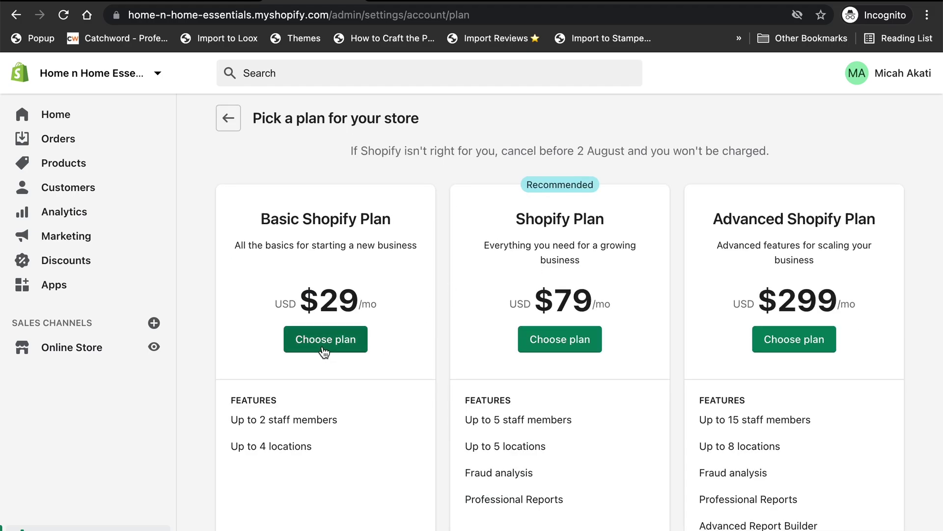
scroll(322, 352, down, 2)
scroll(344, 285, down, 2)
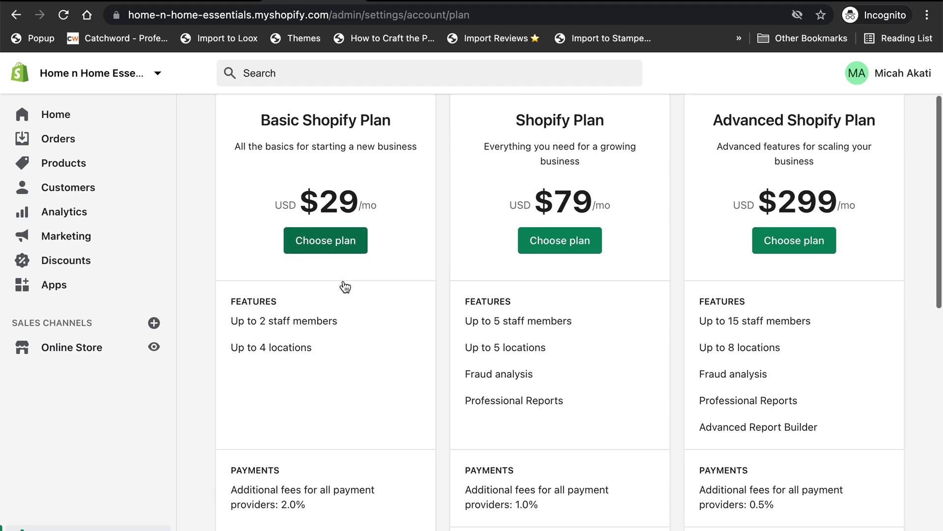
scroll(344, 285, up, 2)
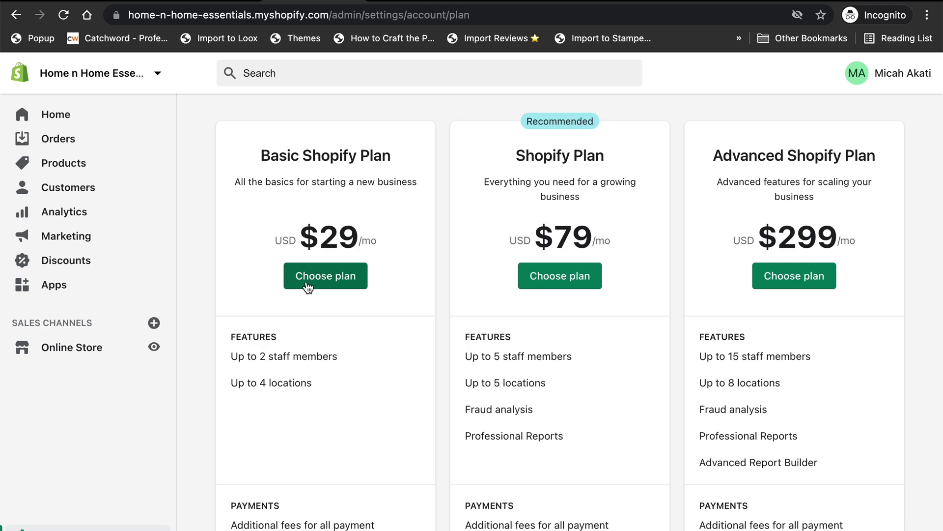
Step: Choose the Basic Shopify plan with monthly billing
click(307, 286)
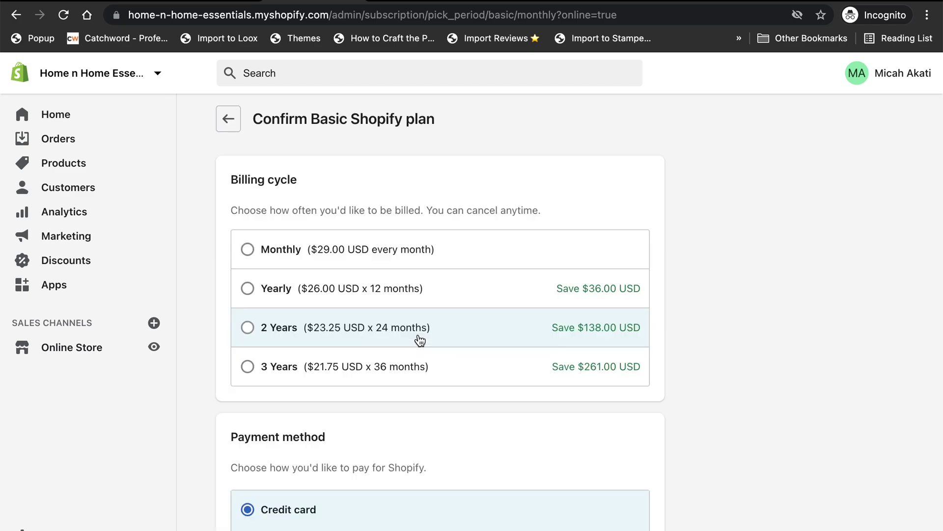
scroll(420, 341, down, 1)
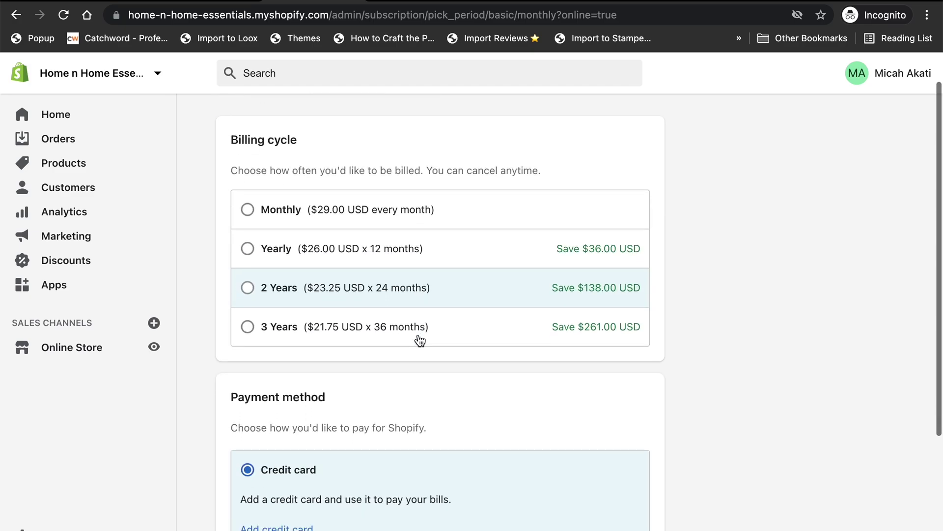
click(439, 221)
scroll(468, 479, down, 4)
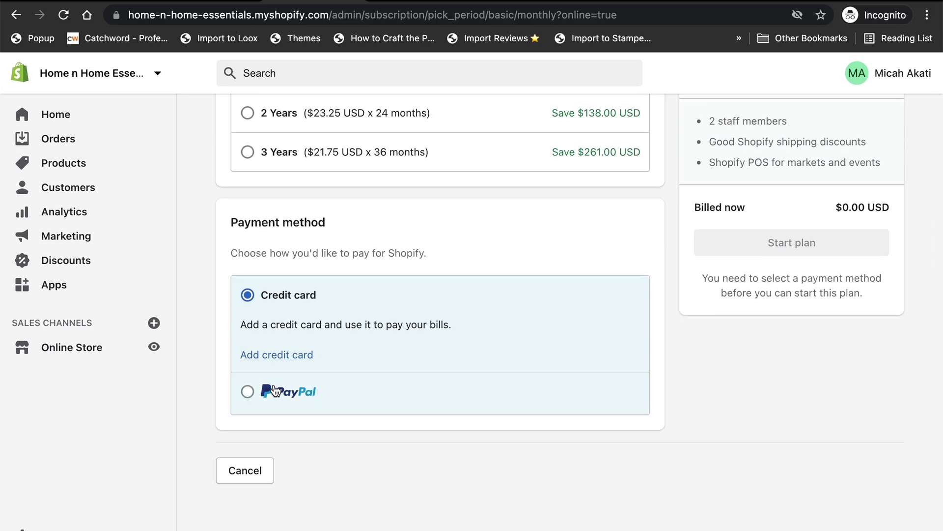
Step: Pay by credit card instead of PayPal, enter the card details, and start the $29.00 plan
click(258, 392)
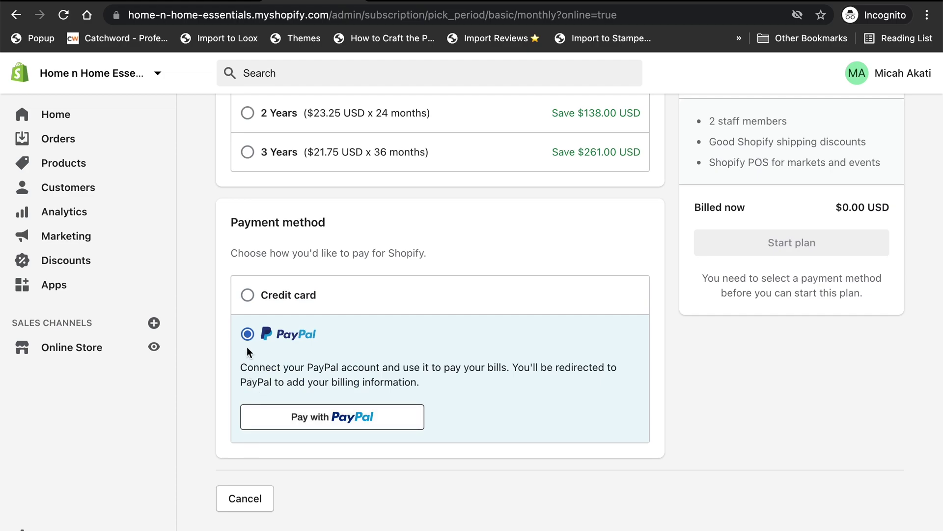
click(249, 305)
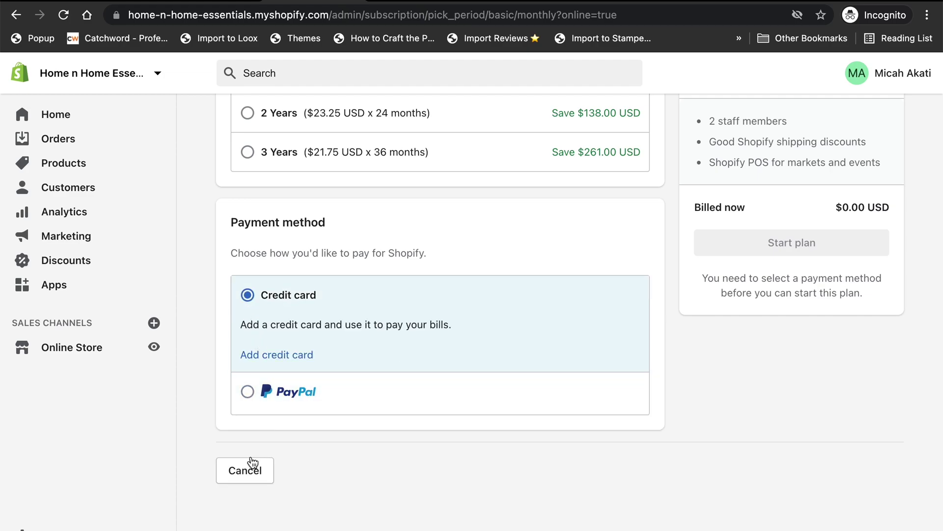
click(288, 361)
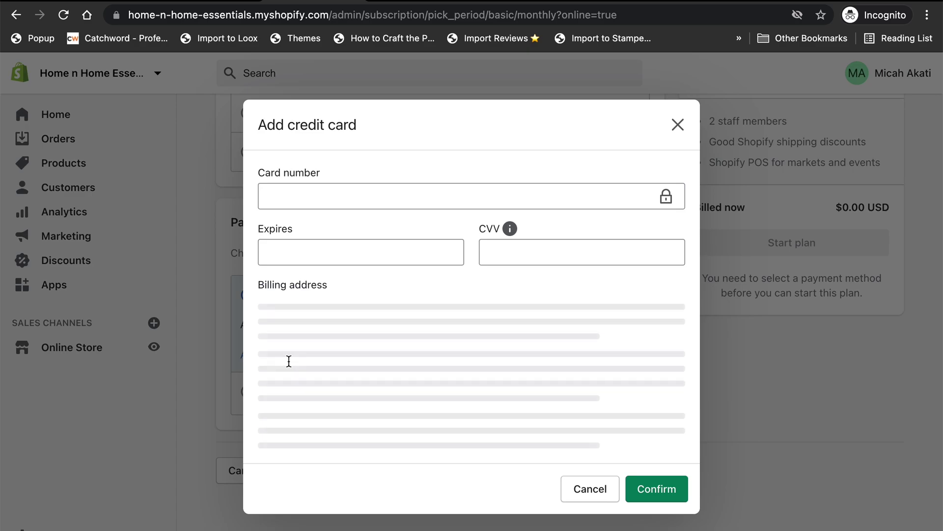
click(351, 171)
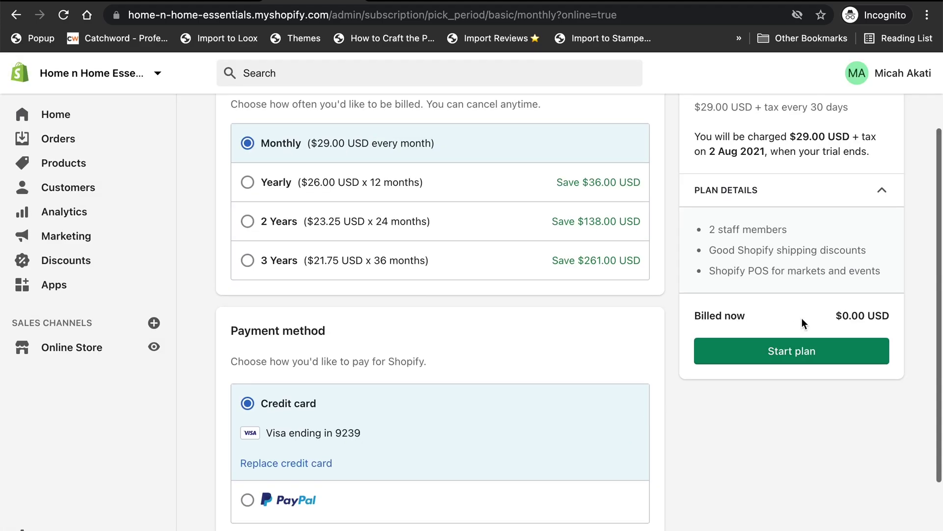
click(779, 350)
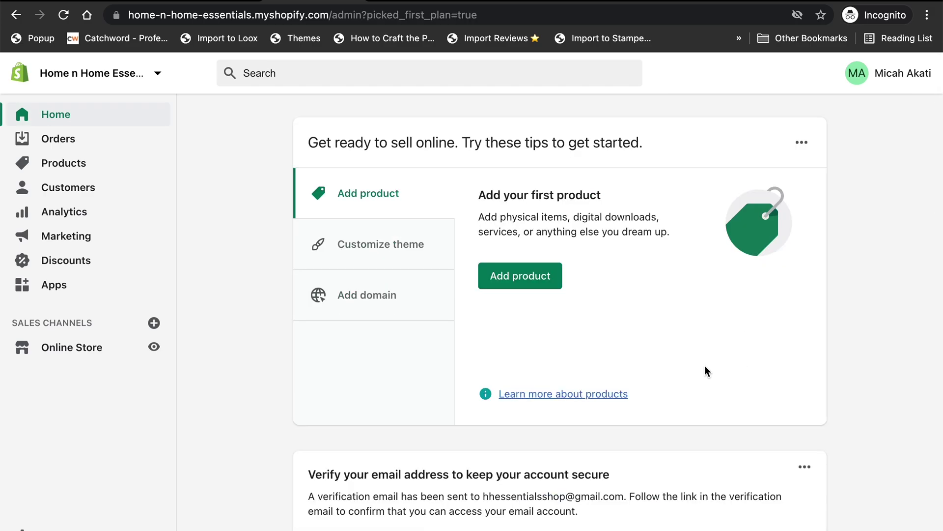
scroll(705, 366, down, 2)
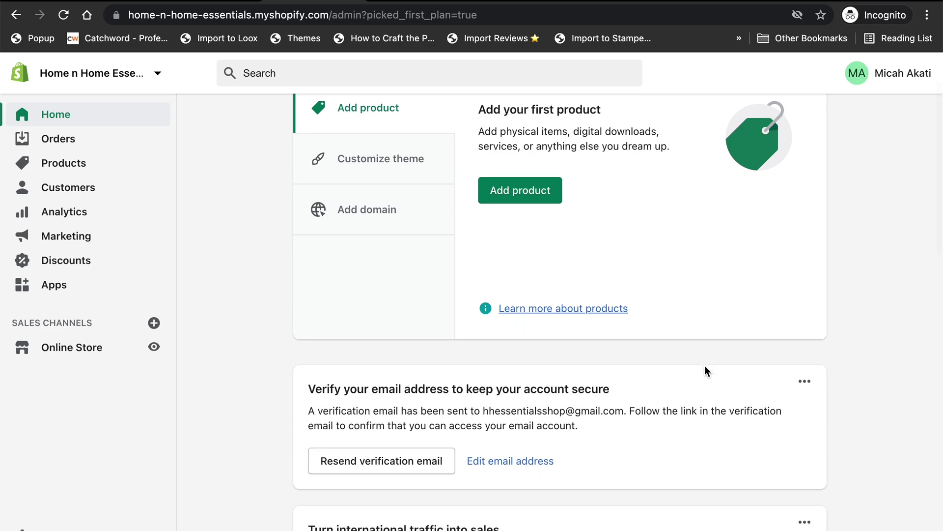
scroll(705, 370, up, 1)
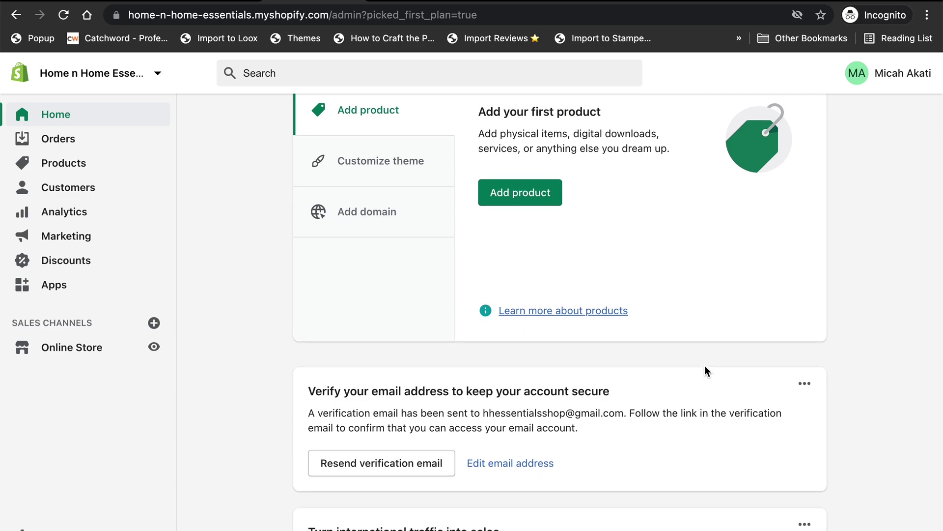
scroll(706, 371, down, 4)
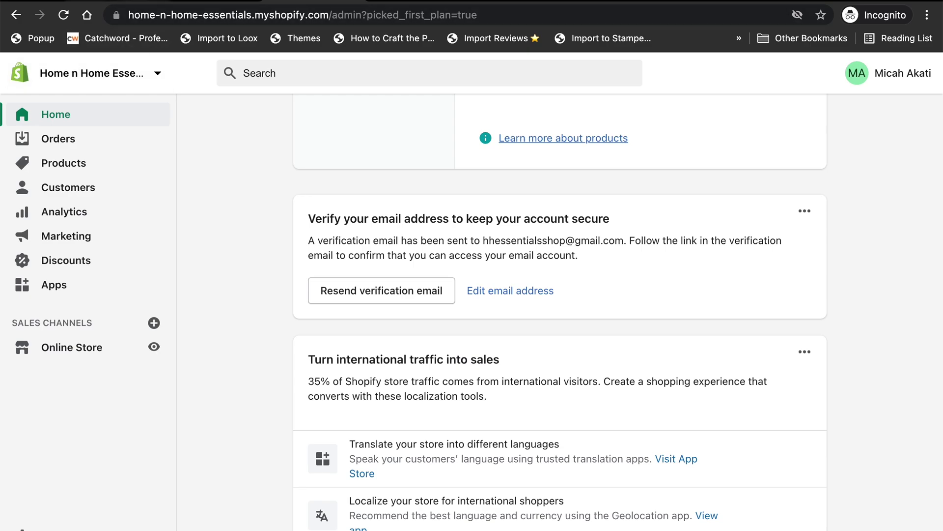
scroll(287, 366, down, 10)
scroll(287, 370, down, 7)
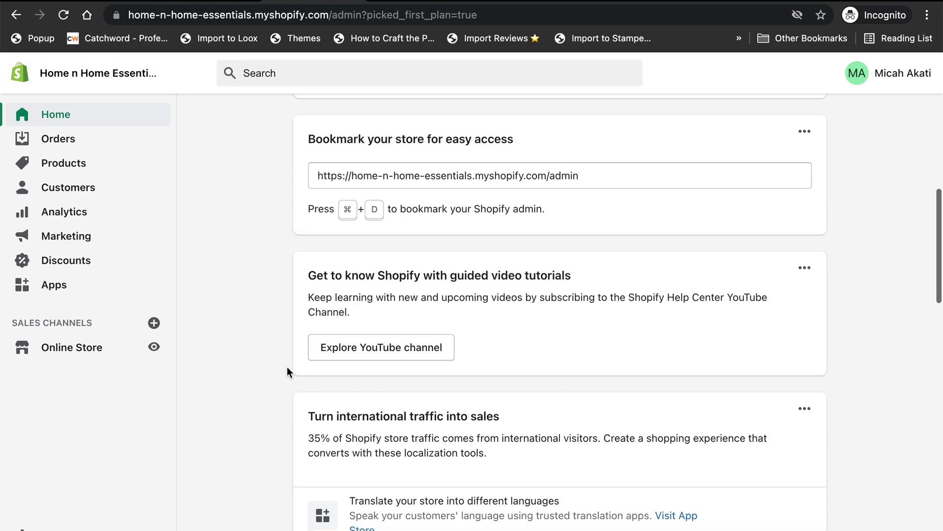
scroll(287, 367, up, 15)
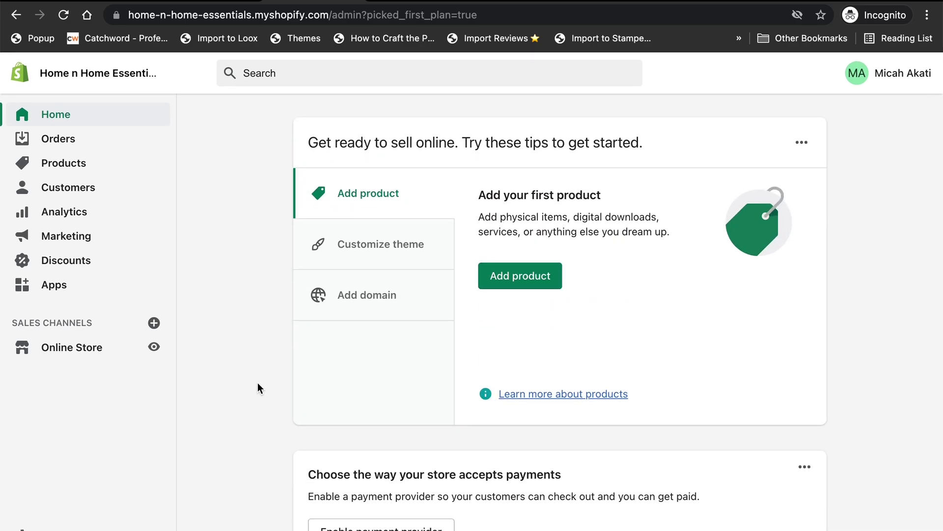
Step: Search the Shopify App Store for cjdropshipping from the Apps page
click(55, 288)
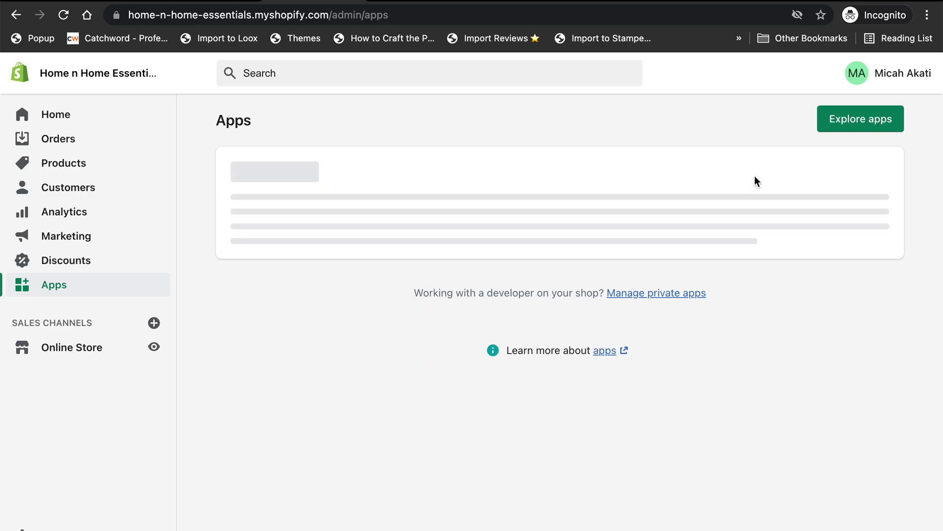
click(845, 127)
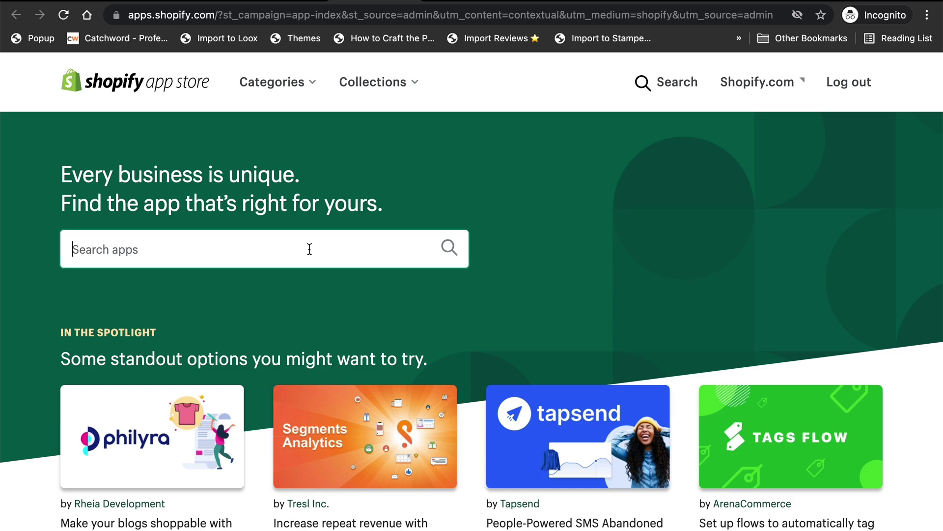
text(cjdropsho)
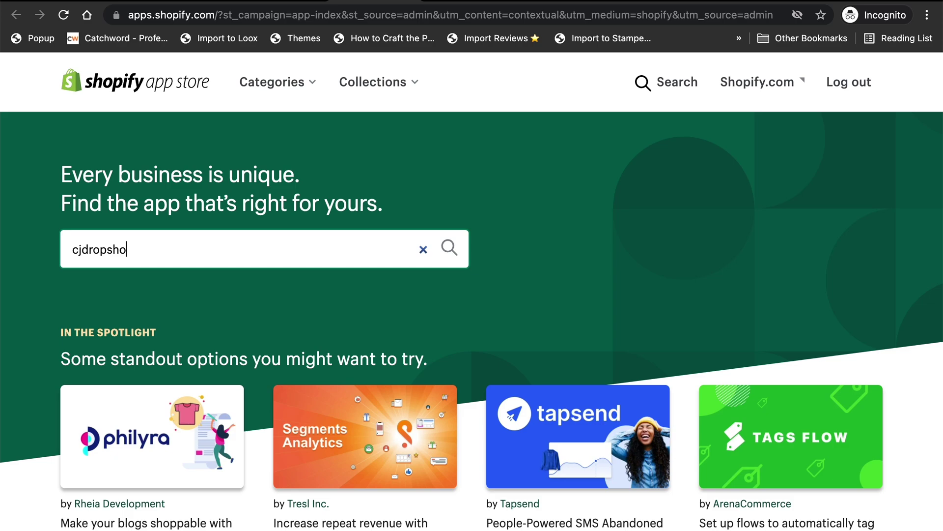
text(pping)
key(Return)
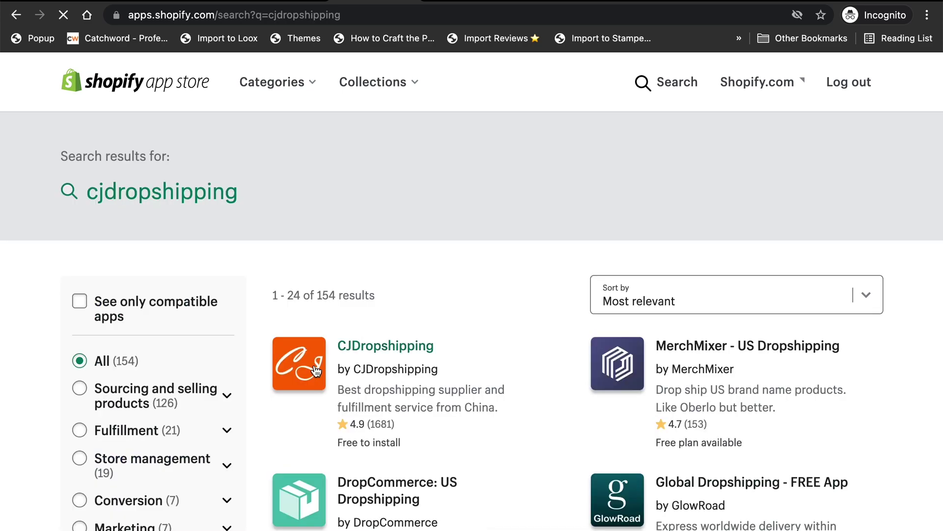
Step: Add the CJDropshipping app and approve its installation on the store
click(316, 371)
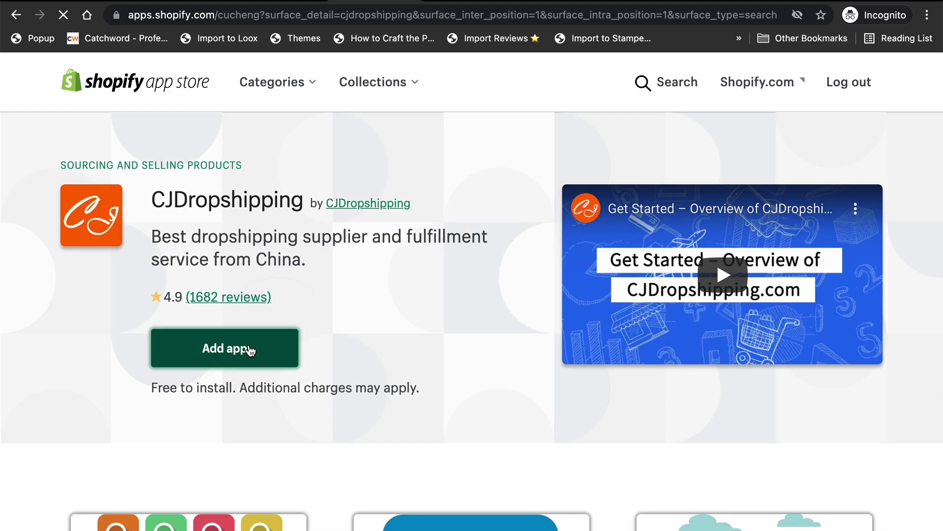
click(250, 350)
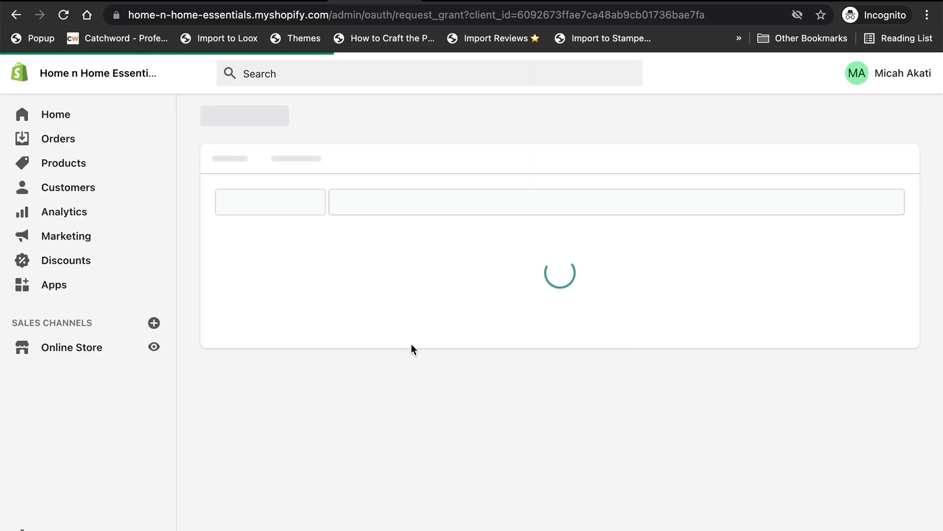
scroll(620, 393, down, 5)
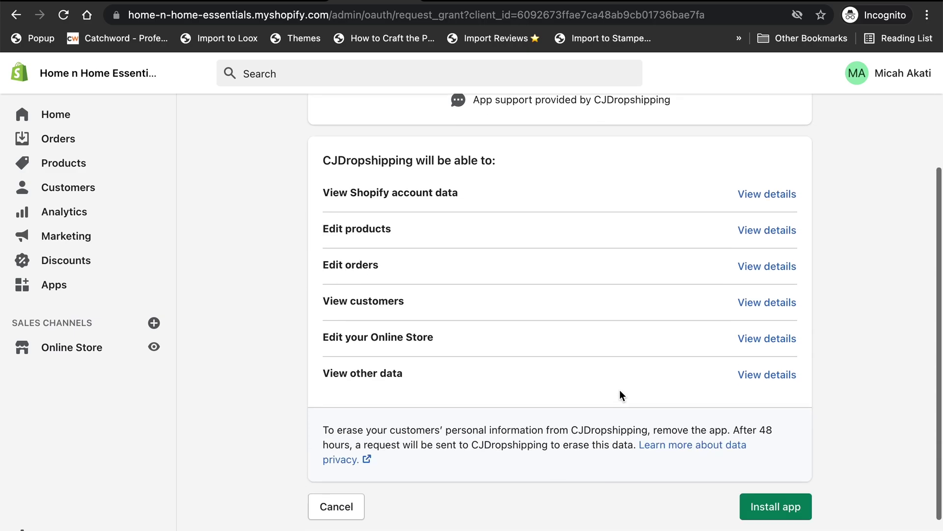
click(765, 444)
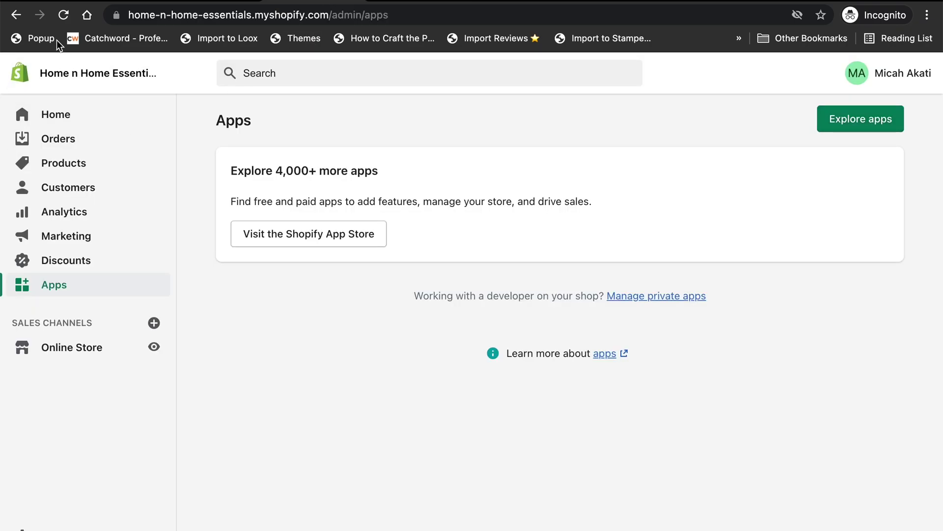
click(63, 15)
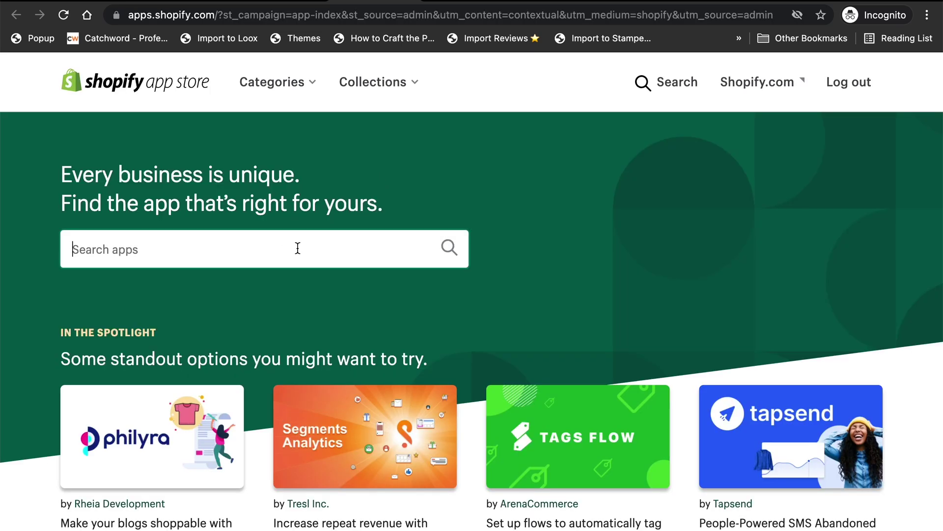
Step: Search the App Store for 'dsers' and look through the results
text(dser)
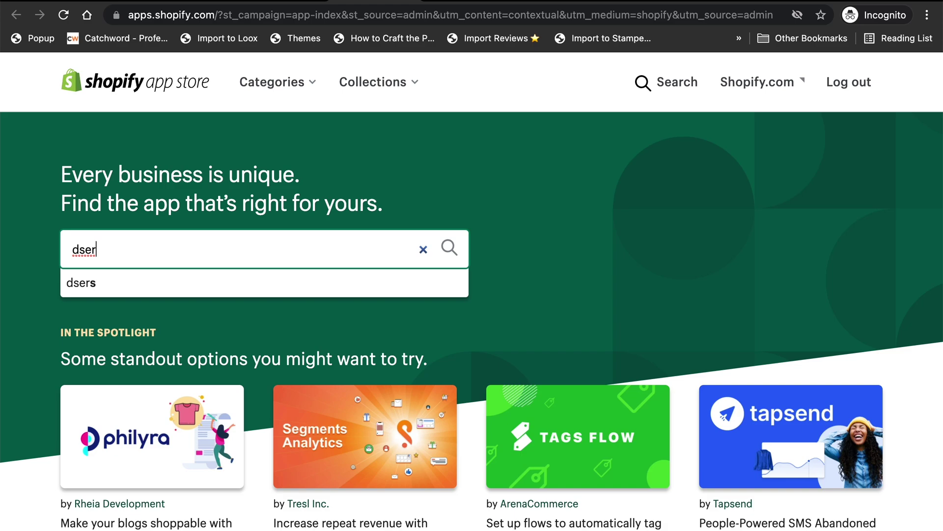
text(s)
key(Return)
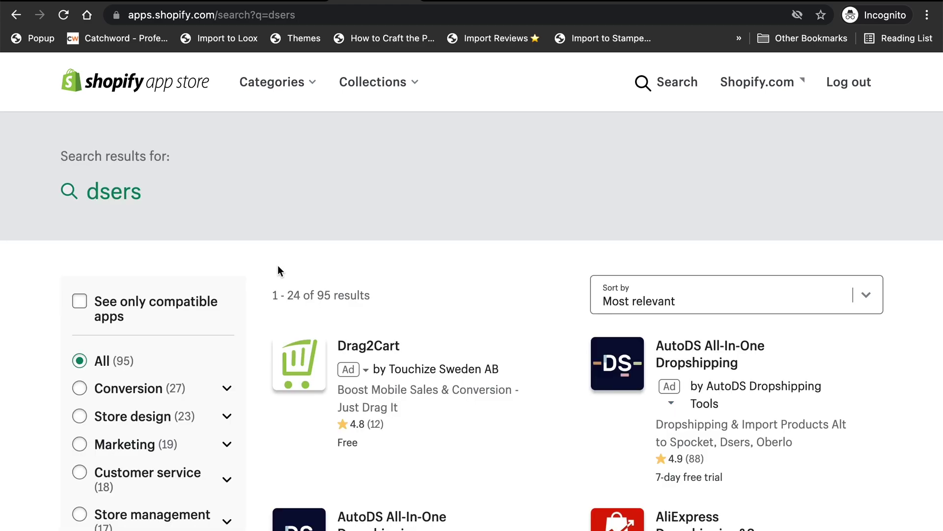
scroll(465, 326, down, 6)
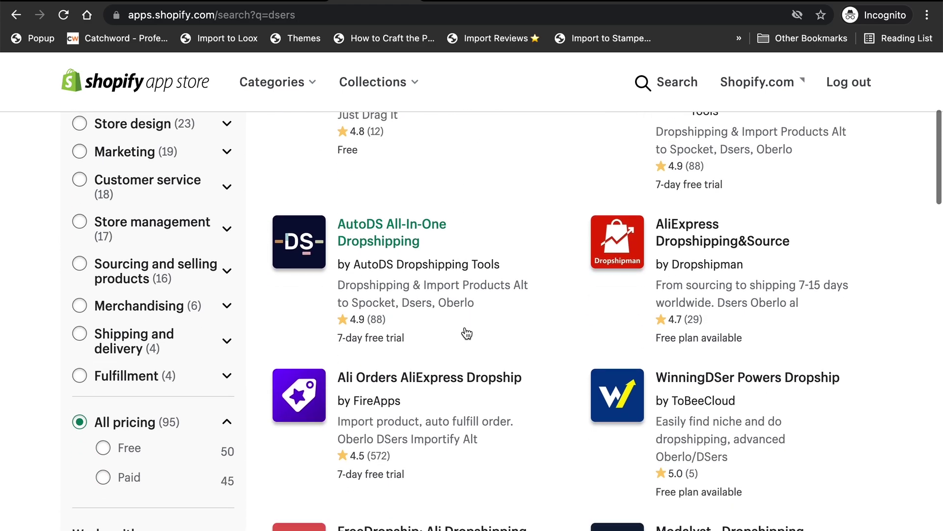
scroll(465, 327, up, 8)
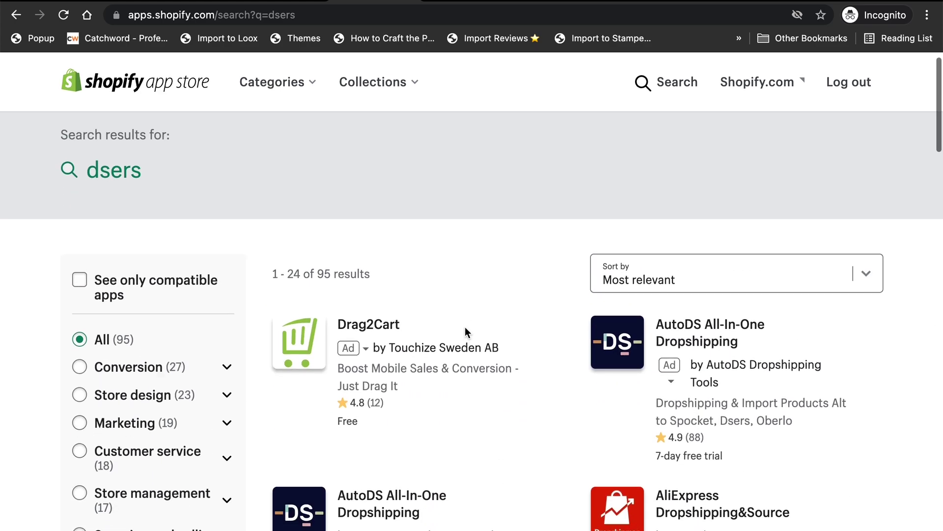
scroll(465, 326, down, 4)
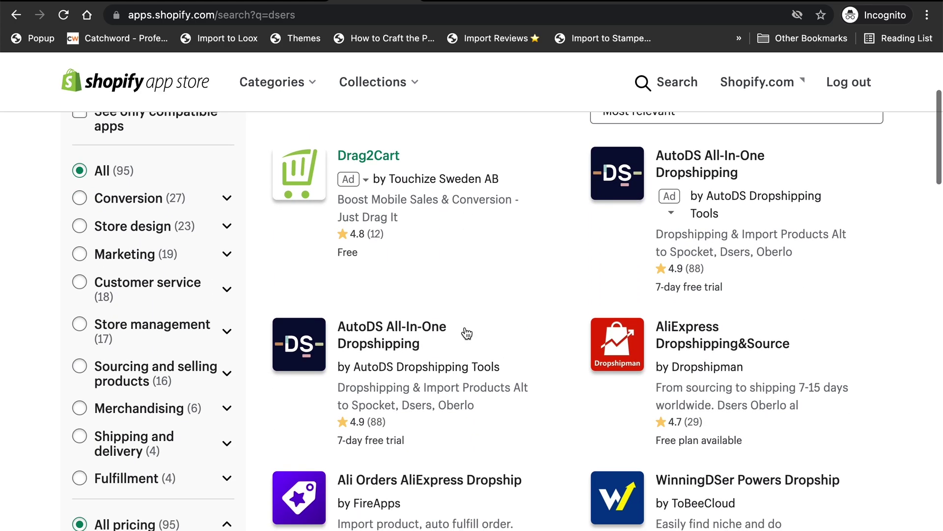
scroll(467, 333, down, 8)
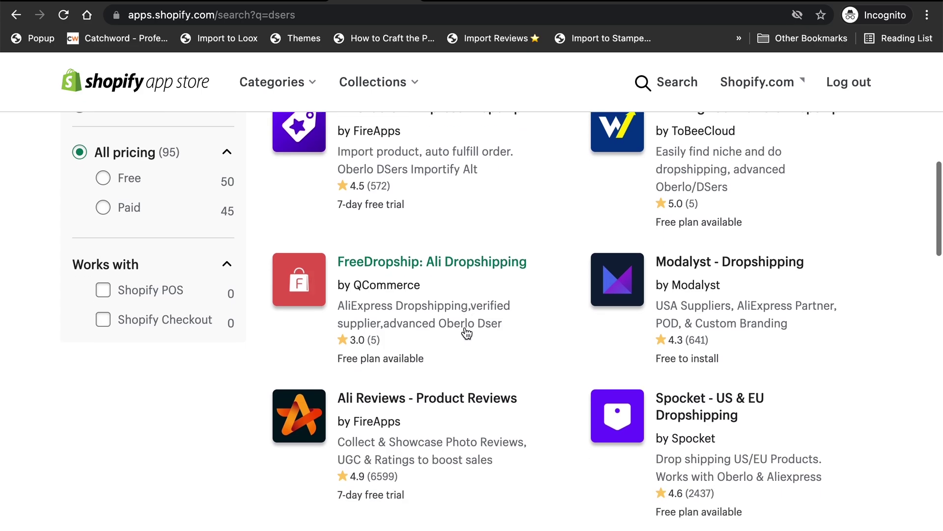
scroll(467, 333, down, 6)
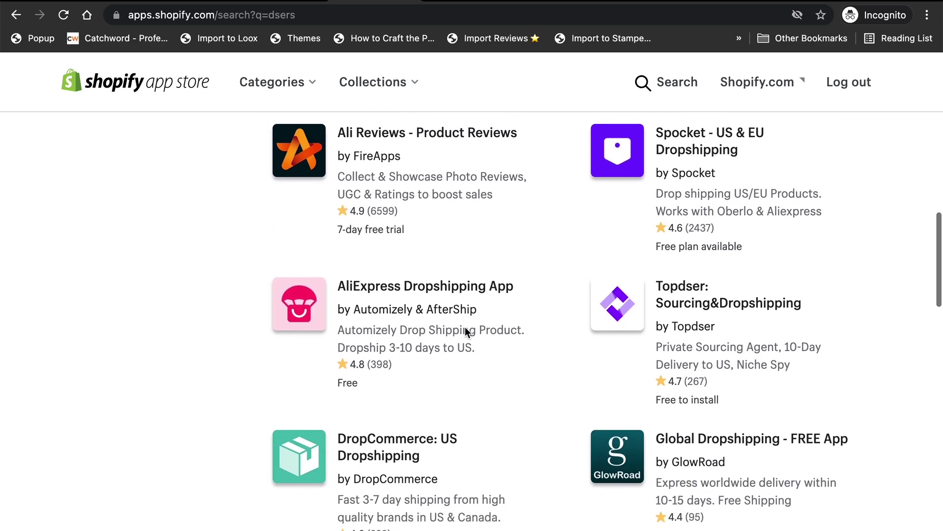
scroll(464, 326, down, 7)
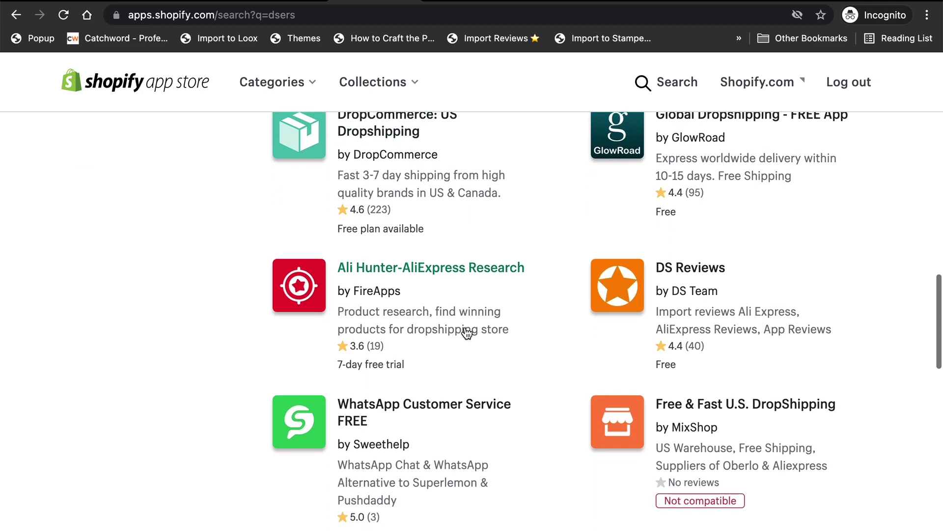
scroll(467, 333, down, 3)
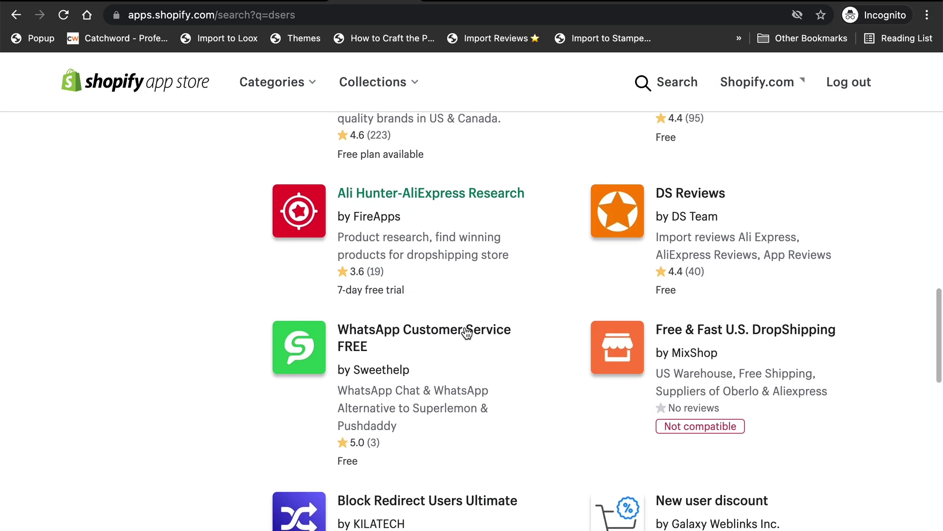
scroll(467, 333, down, 8)
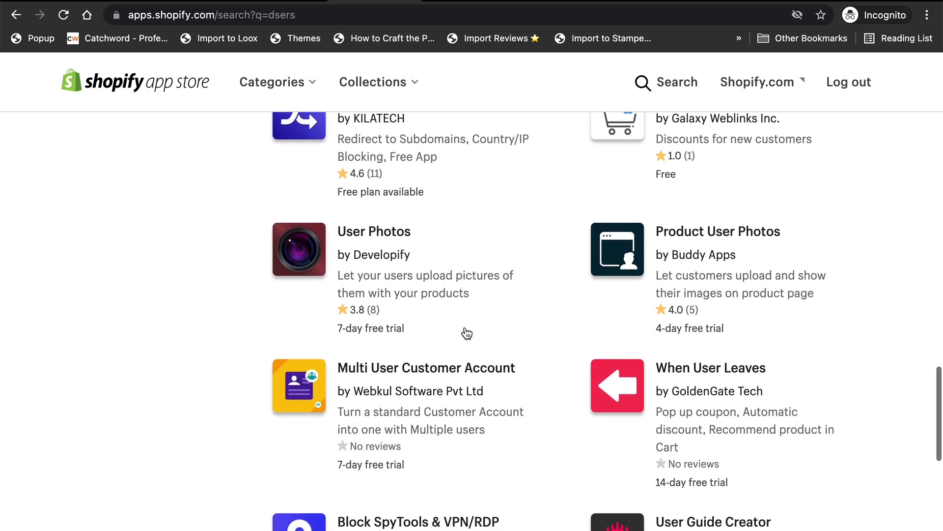
scroll(466, 329, down, 9)
scroll(464, 328, up, 13)
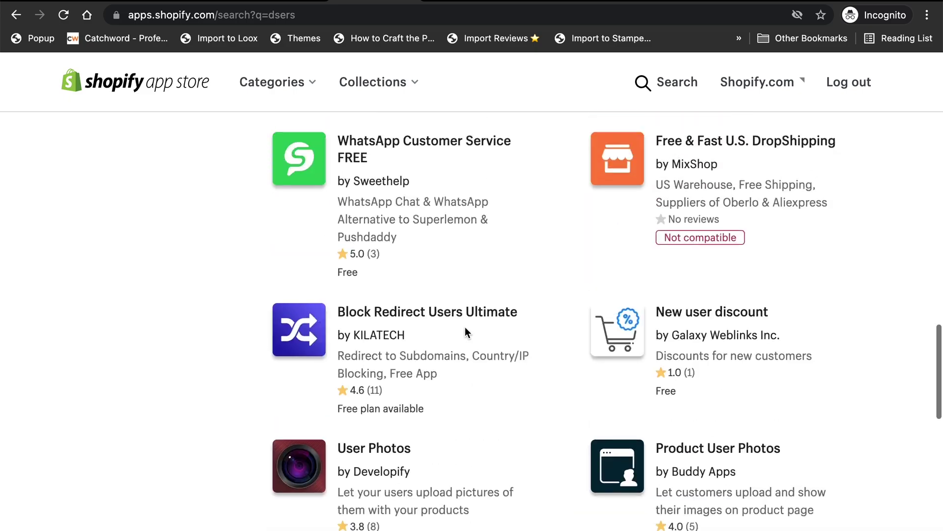
scroll(465, 328, up, 10)
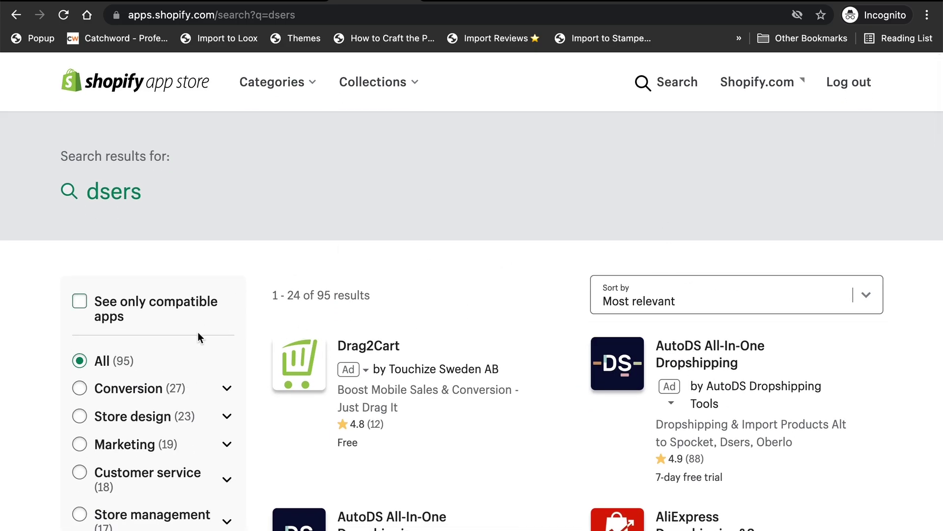
Step: Search again for 'dser', then sign in to CJdropshipping to authorize the store
click(669, 86)
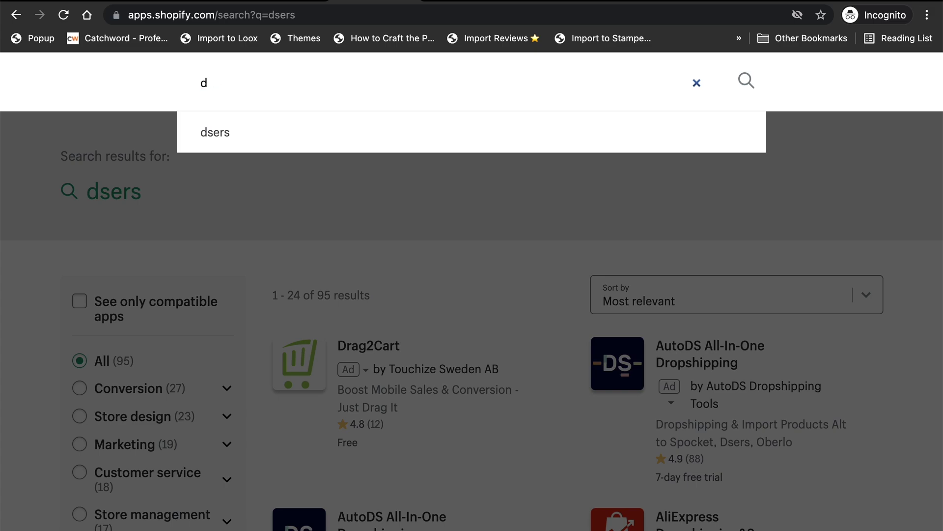
text(se)
key(Escape)
key(Return)
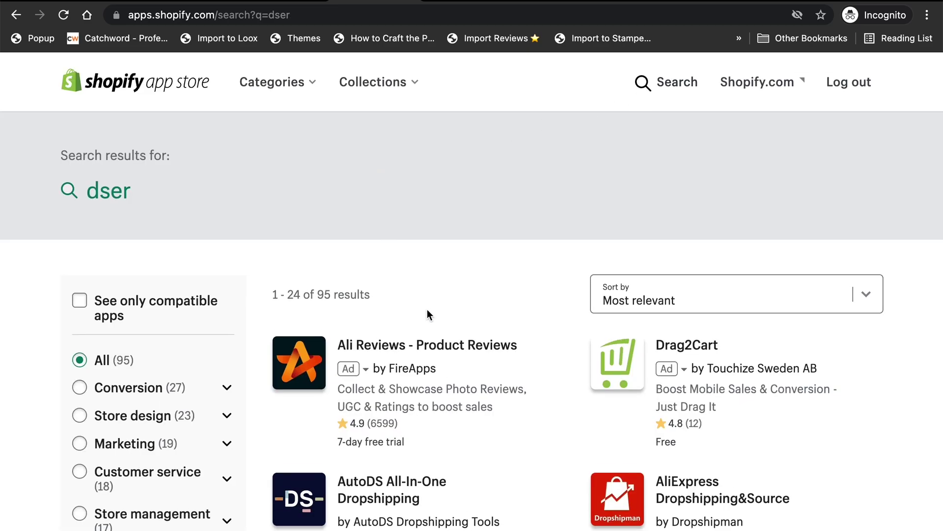
scroll(428, 311, down, 4)
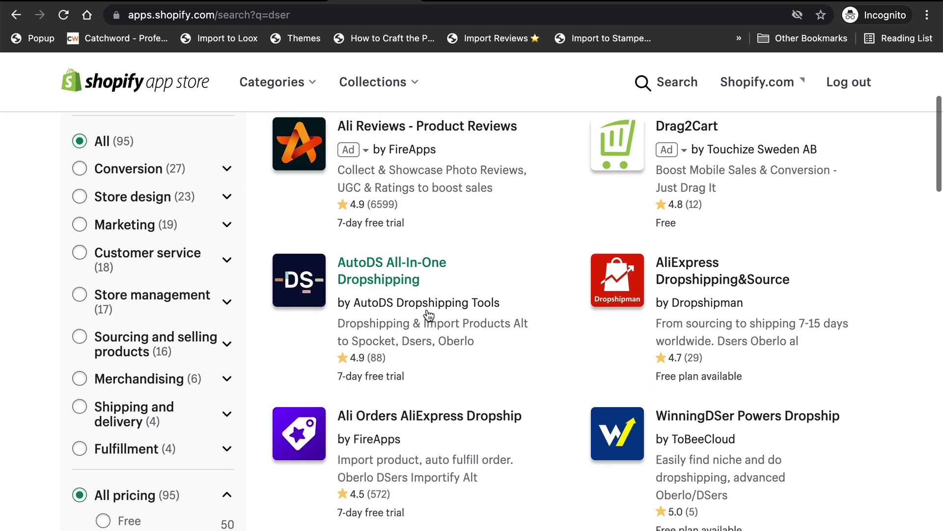
scroll(426, 308, up, 4)
click(373, 3)
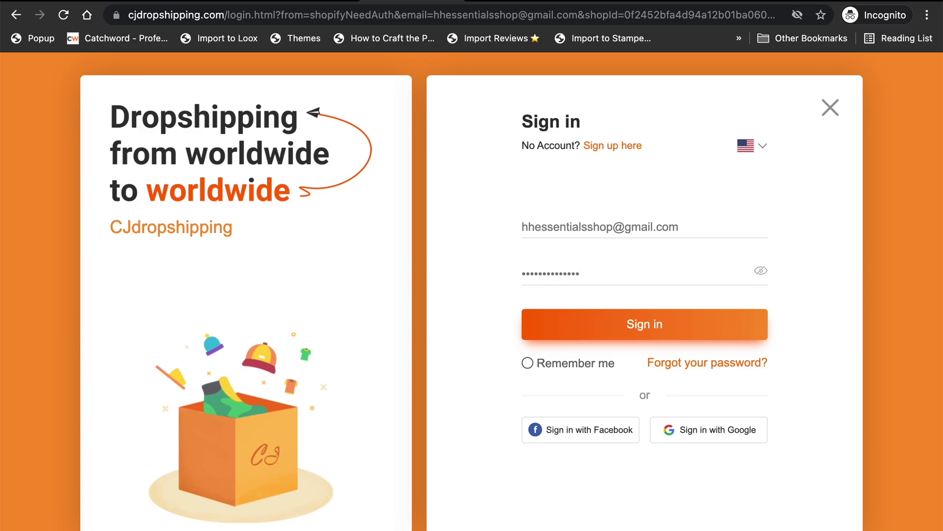
click(623, 322)
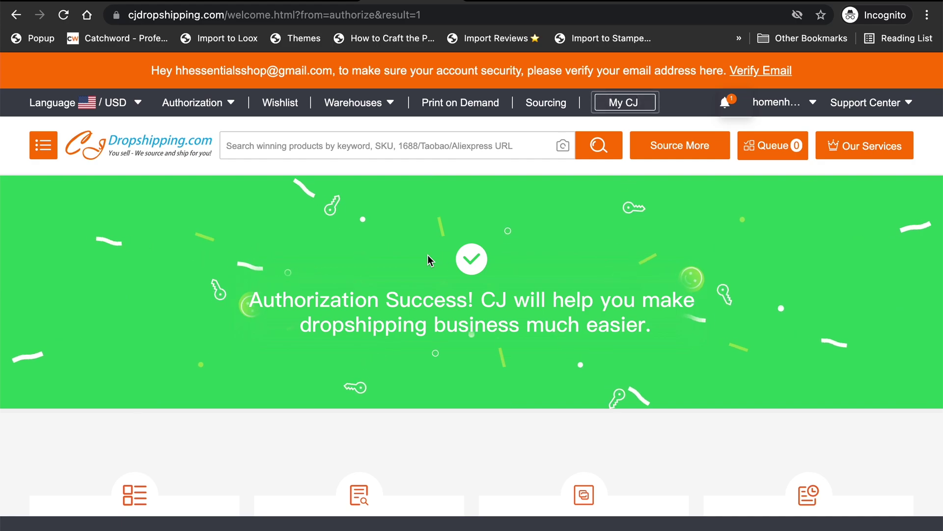
scroll(361, 285, down, 1)
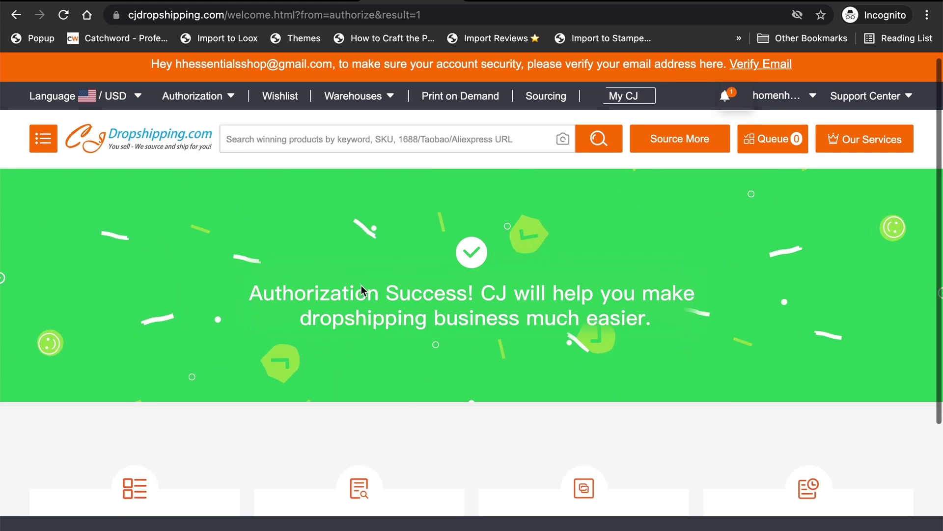
scroll(361, 285, up, 1)
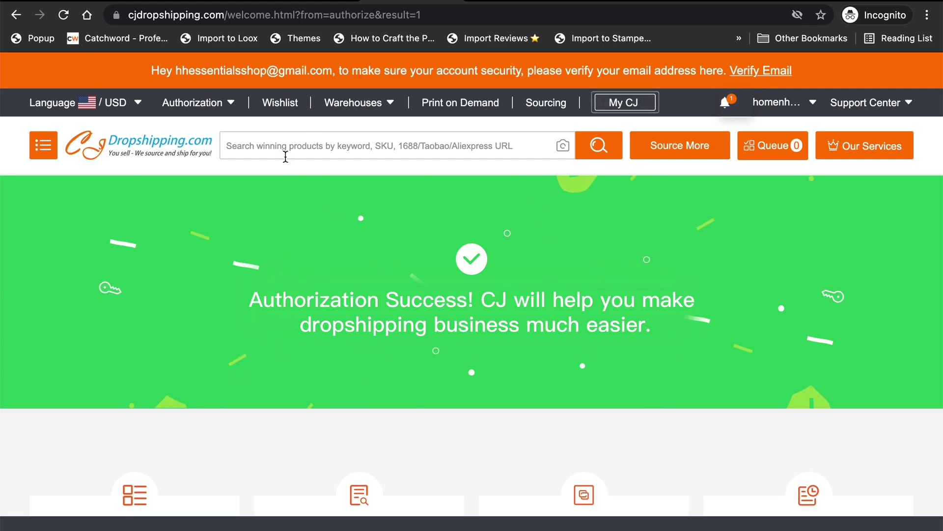
scroll(285, 156, down, 5)
scroll(285, 155, up, 5)
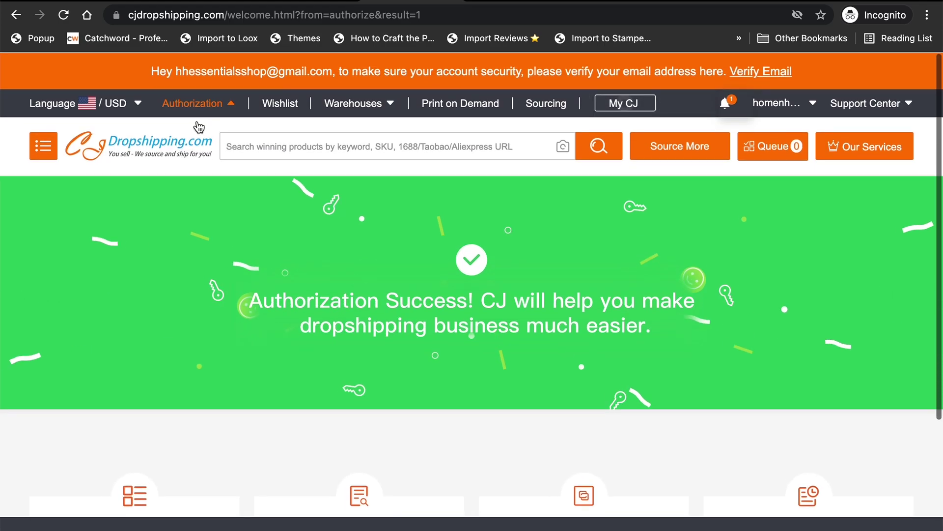
click(139, 143)
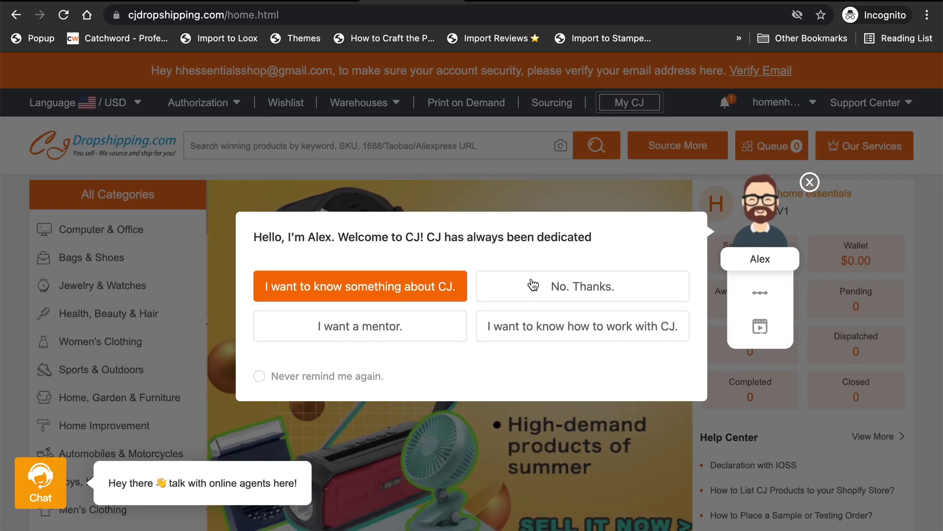
Step: Dismiss the CJ welcome assistant, check the Authorization > Shopify store list, and close the assistant again
click(537, 287)
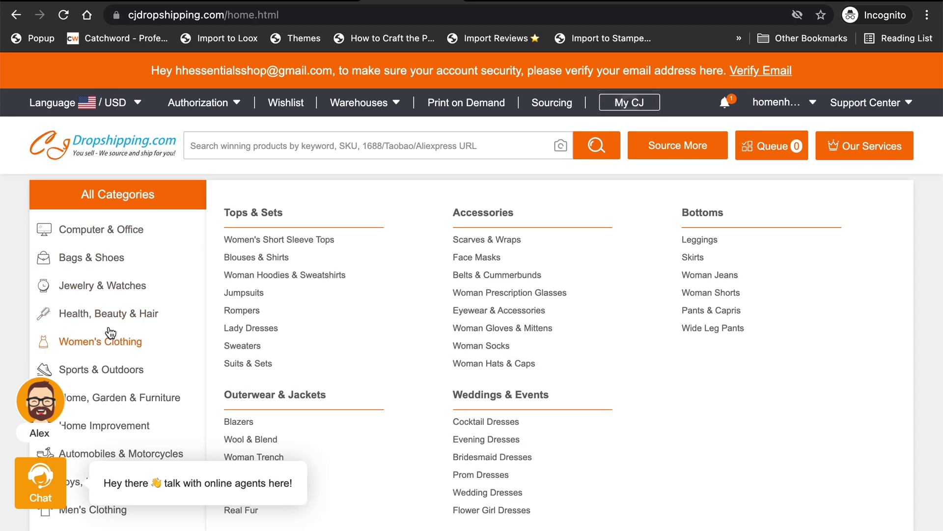
mouse_move(120, 257)
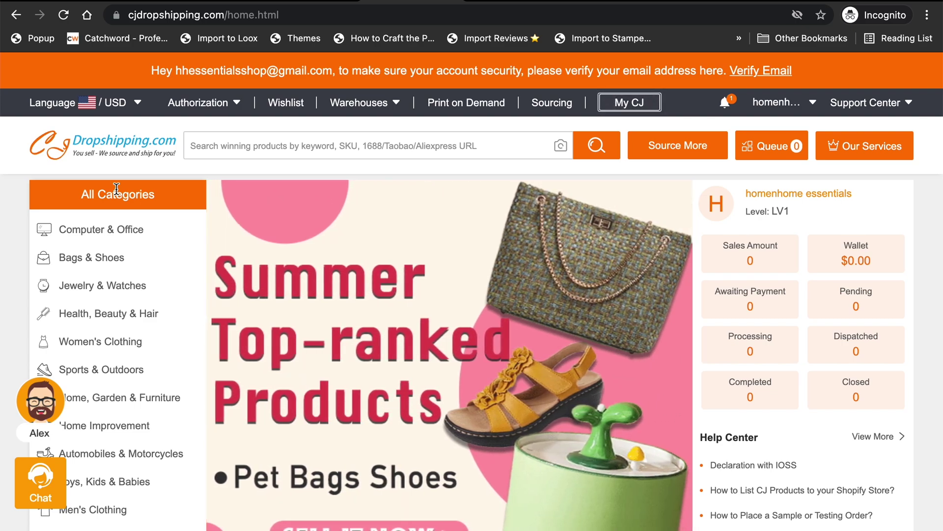
mouse_move(216, 111)
click(198, 142)
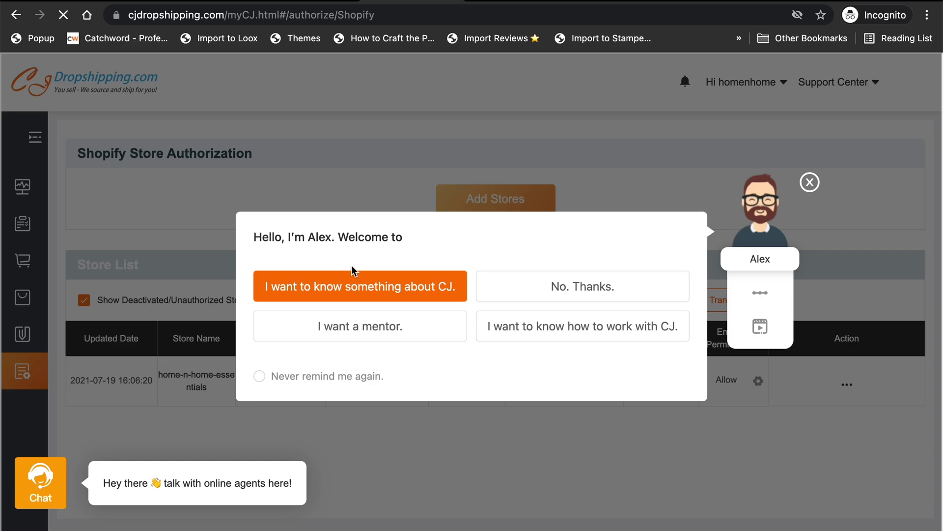
click(539, 294)
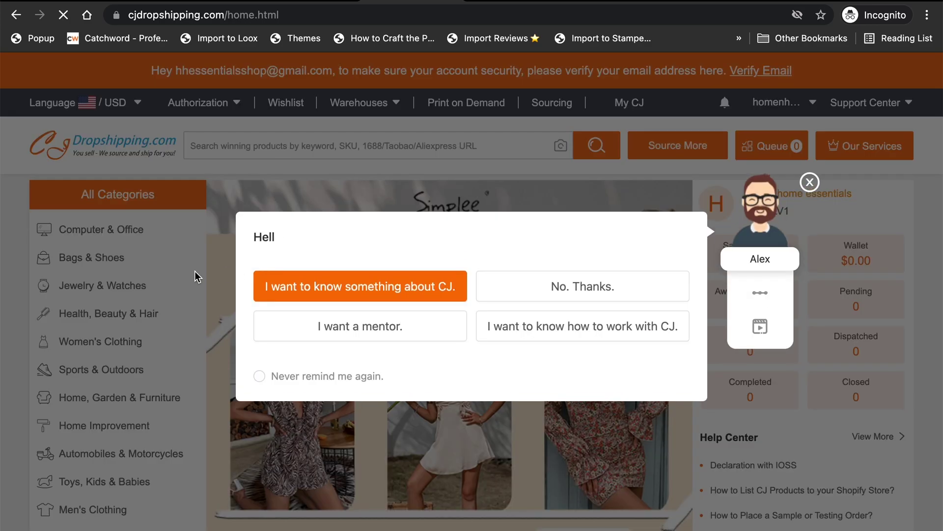
click(610, 288)
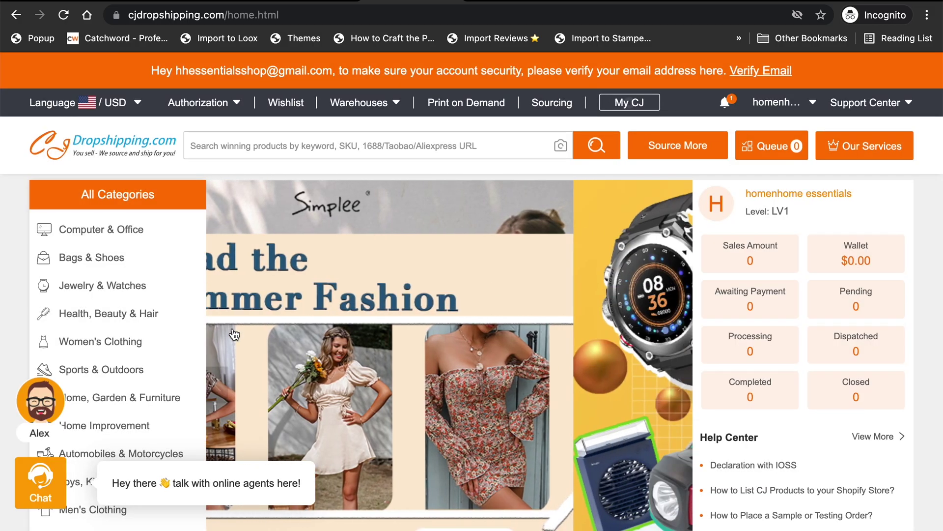
Step: Open Home, Garden & Furniture and browse products like Cat Toy ($0.36) and Hand Forged Boning Knife
scroll(113, 289, down, 3)
mouse_move(112, 286)
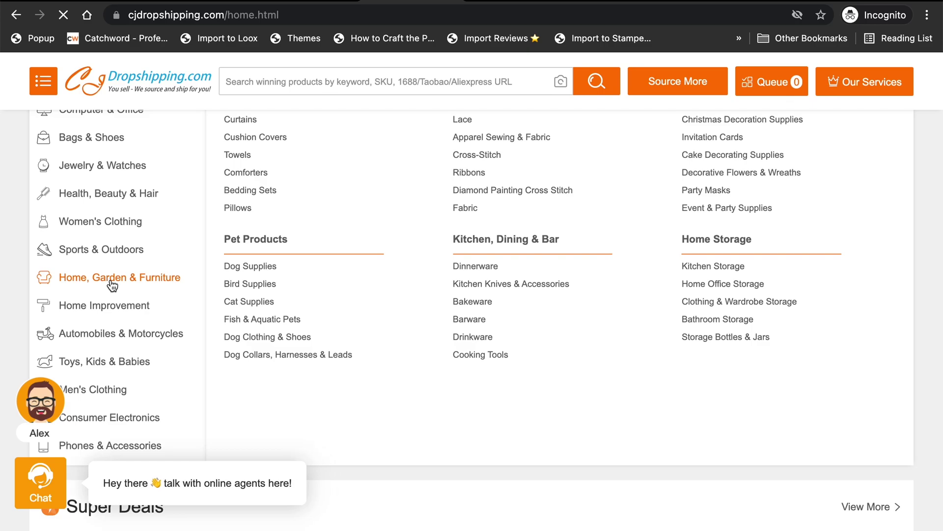
click(112, 286)
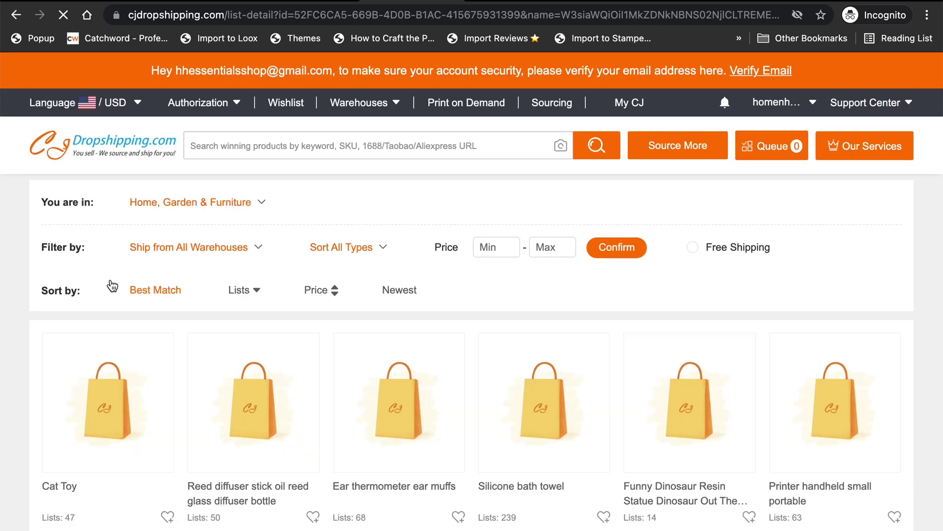
scroll(326, 351, down, 2)
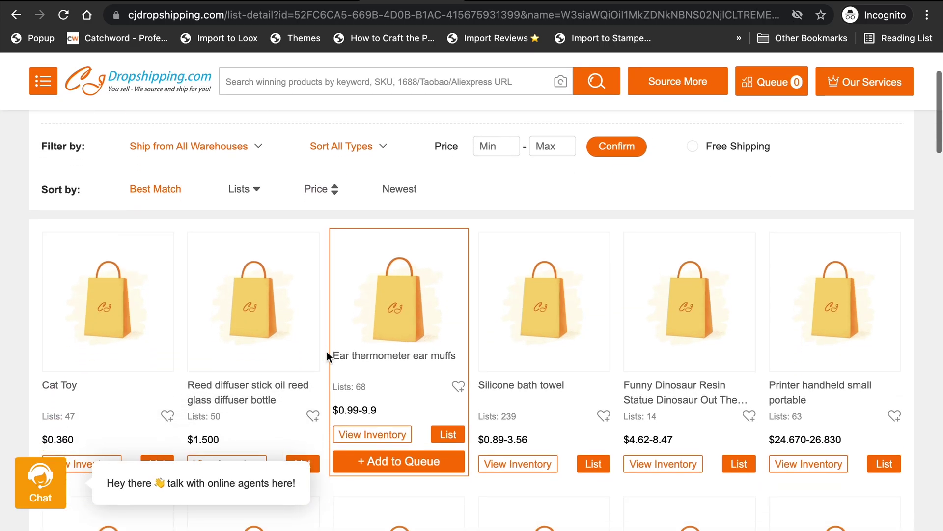
scroll(493, 192, down, 1)
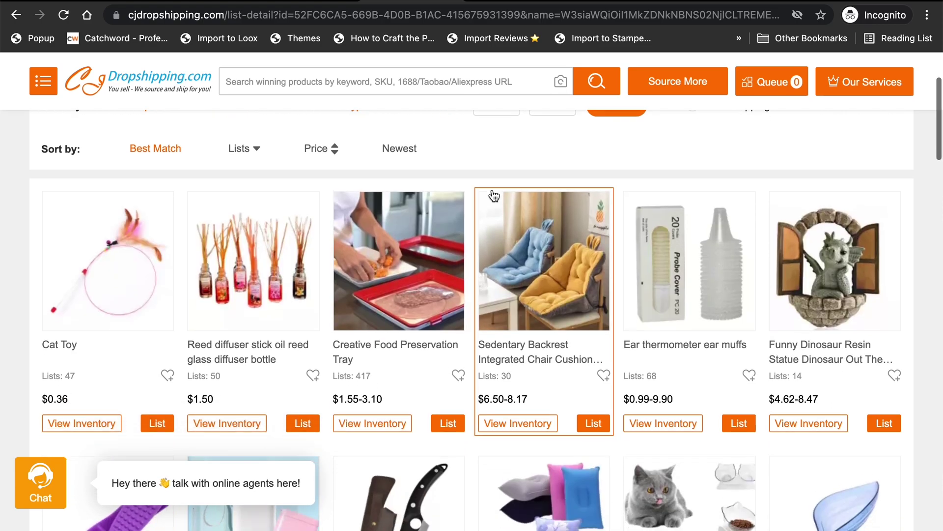
scroll(494, 196, down, 2)
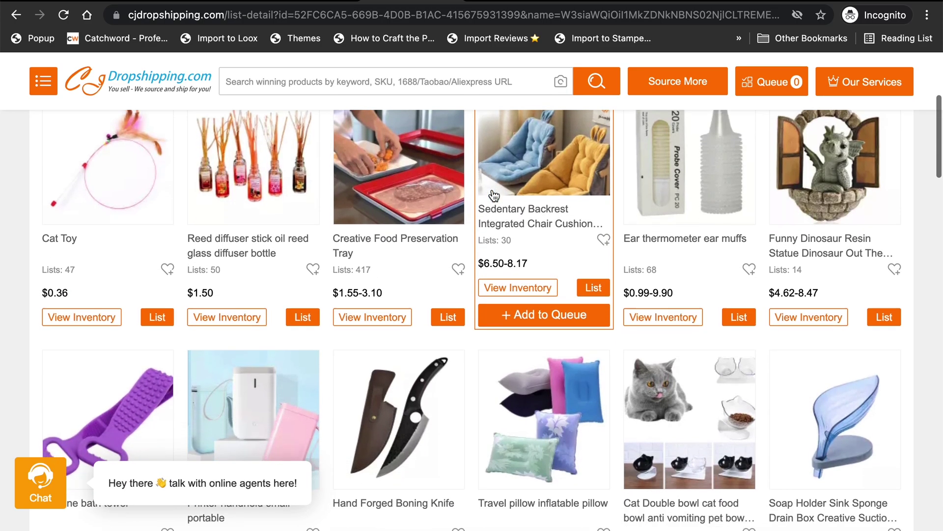
scroll(493, 195, up, 1)
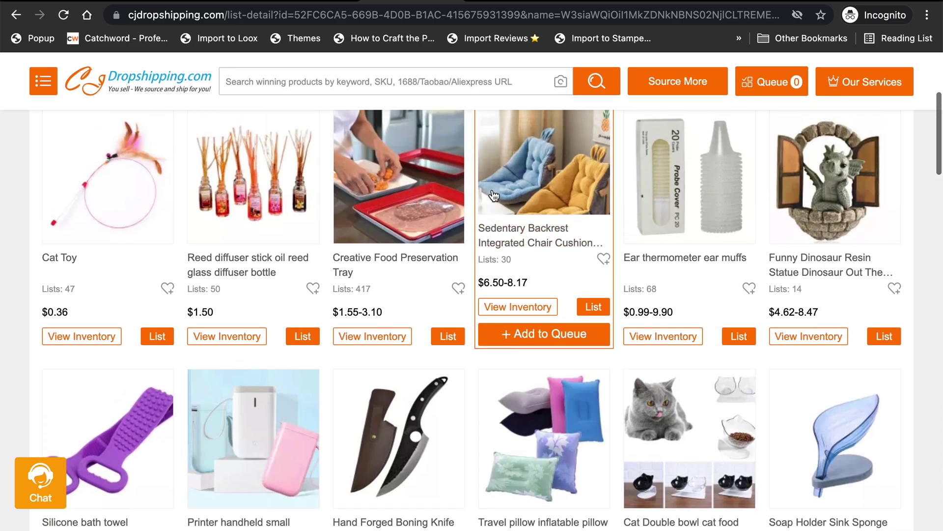
scroll(494, 196, up, 1)
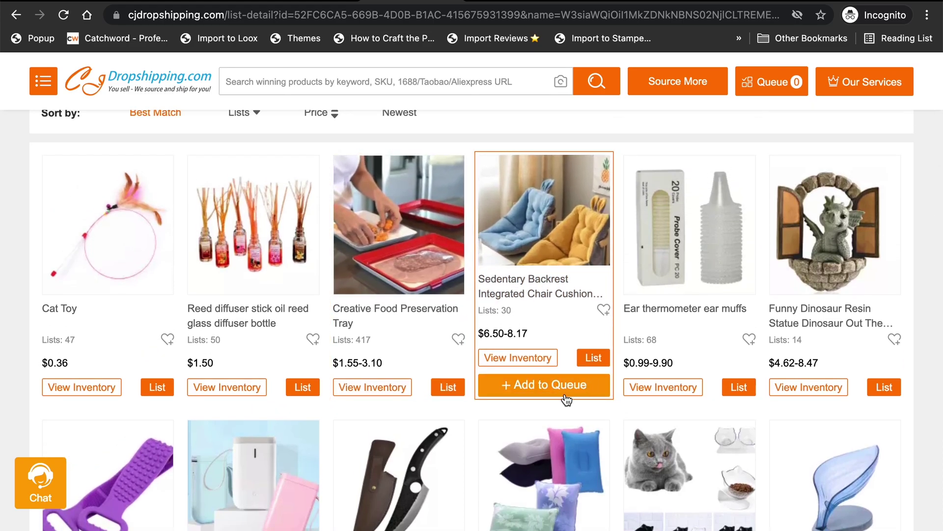
scroll(407, 393, down, 5)
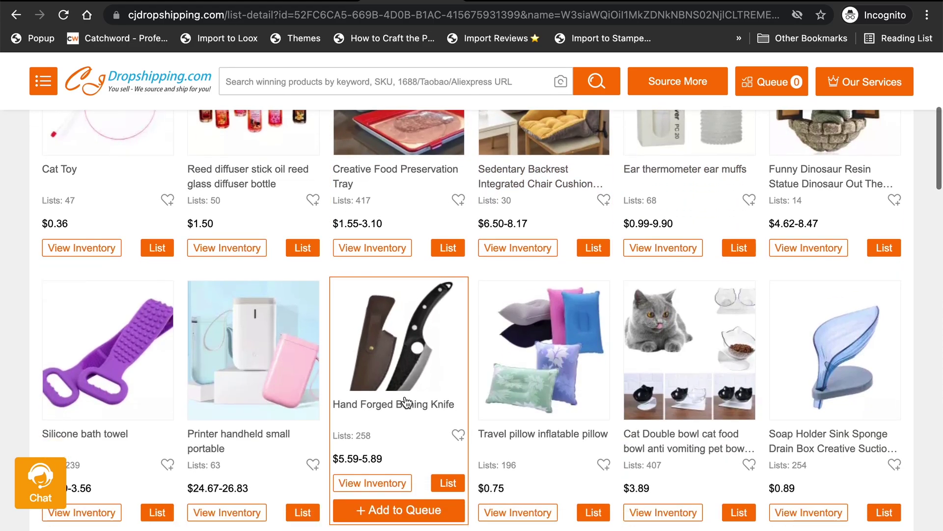
scroll(407, 402, down, 5)
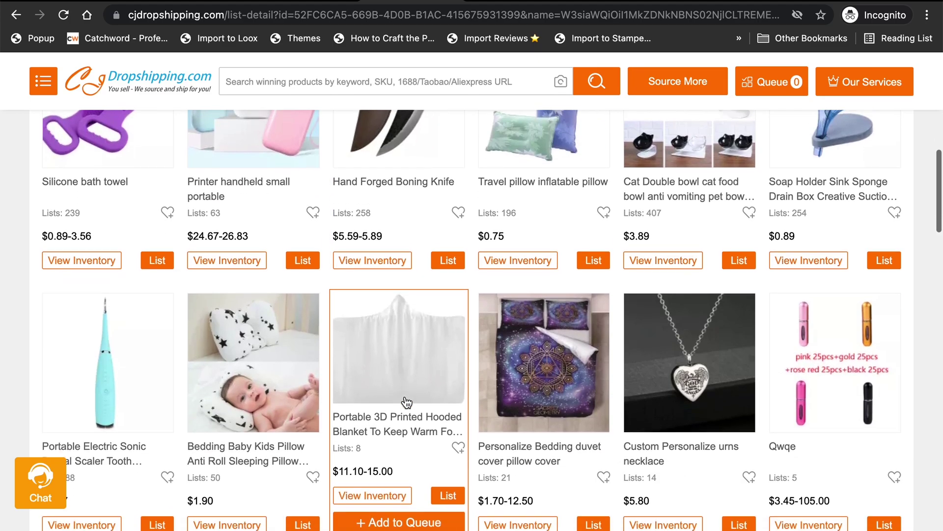
scroll(406, 401, down, 15)
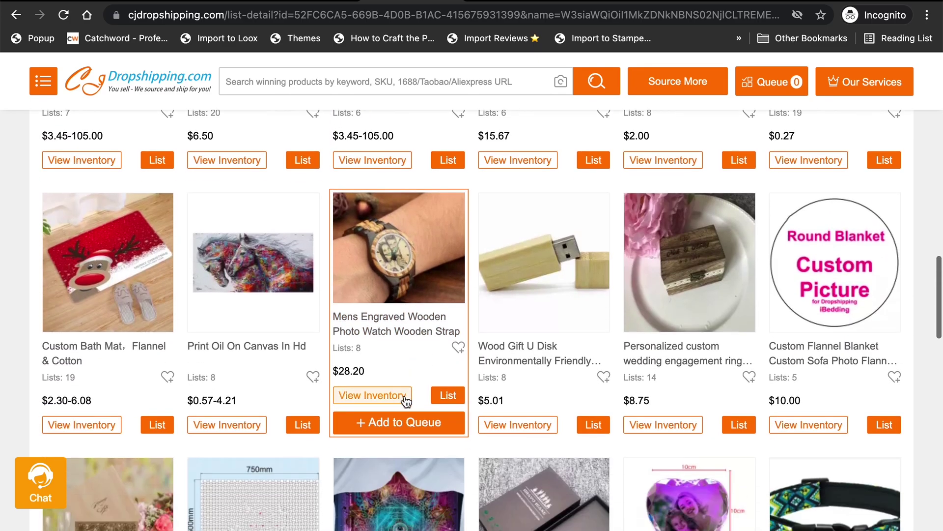
scroll(406, 401, down, 15)
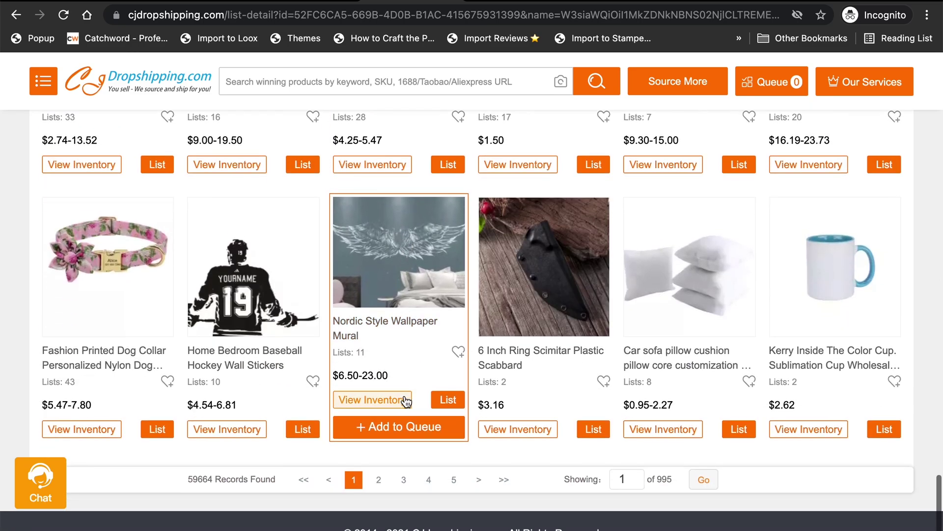
Step: Filter the next product page to US Warehouse and scroll to items like Vanity Table Set ($155.95)
click(379, 472)
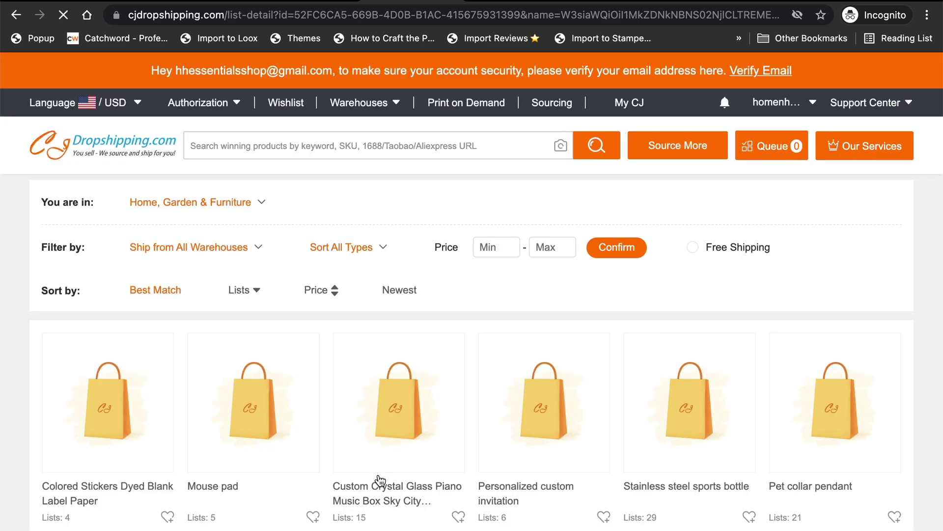
click(248, 247)
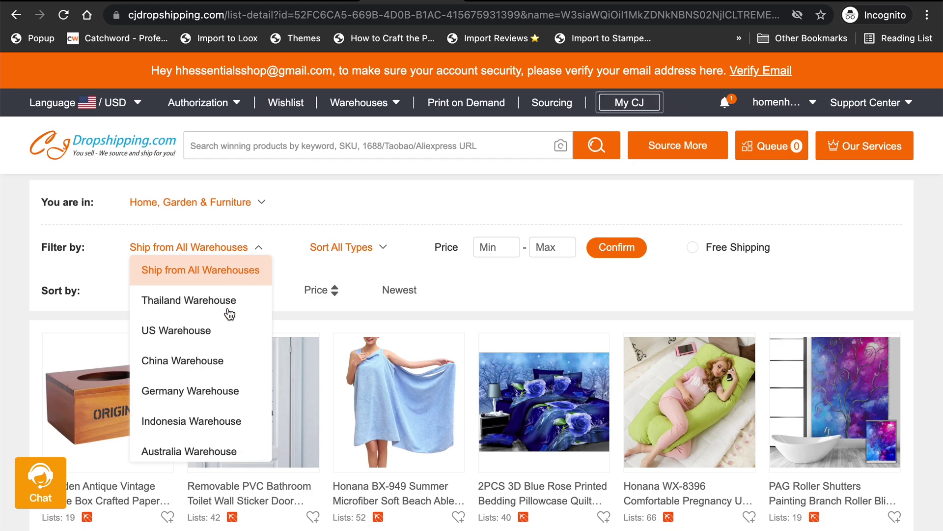
click(209, 338)
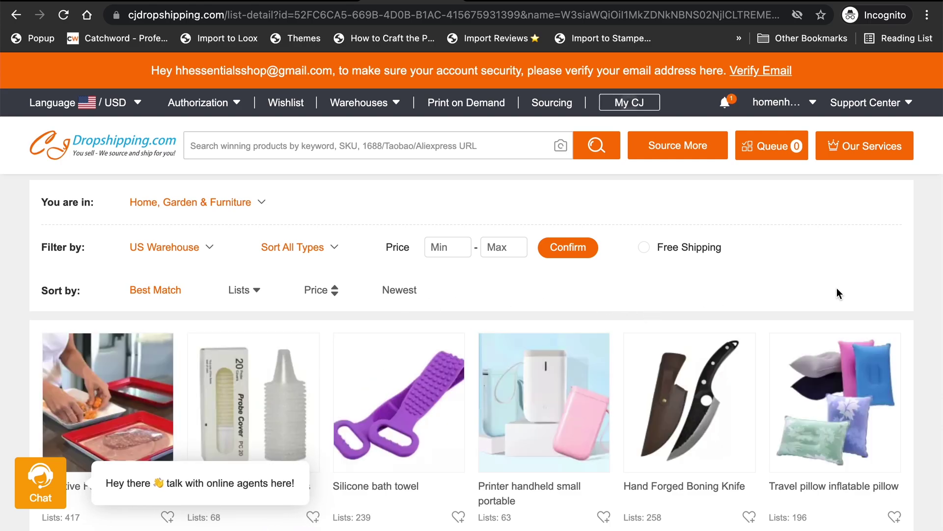
scroll(836, 287, down, 2)
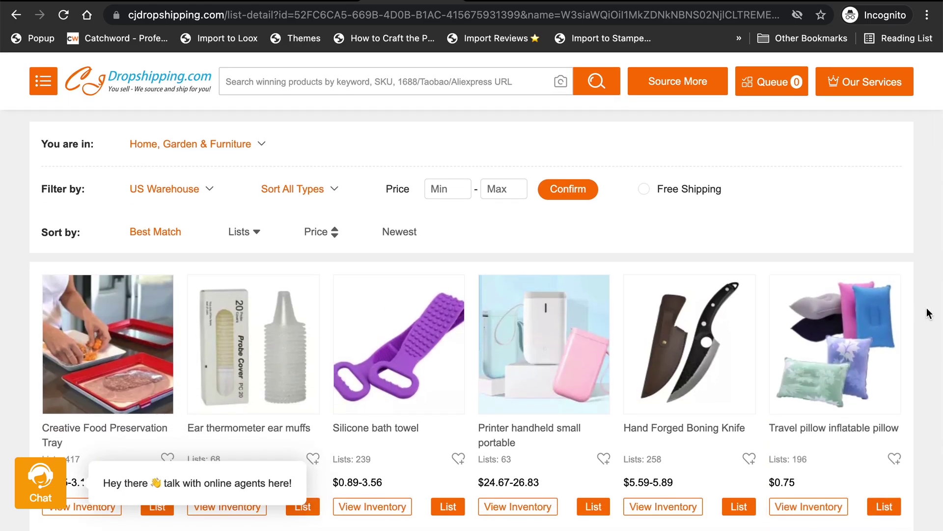
scroll(929, 313, down, 5)
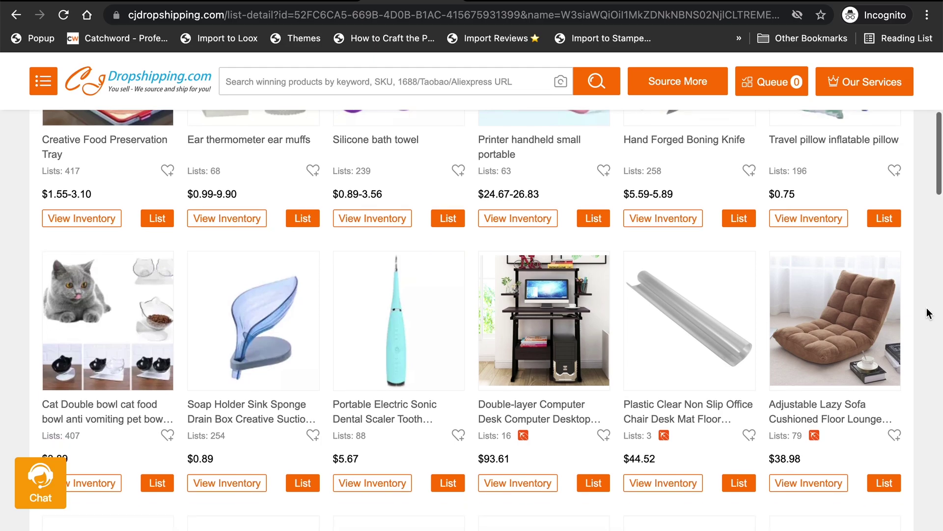
scroll(929, 313, down, 2)
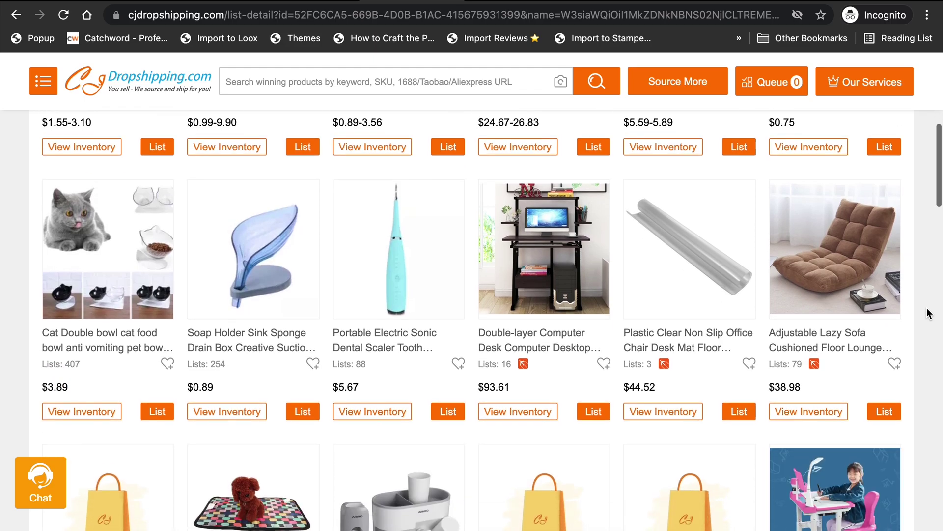
scroll(928, 313, down, 3)
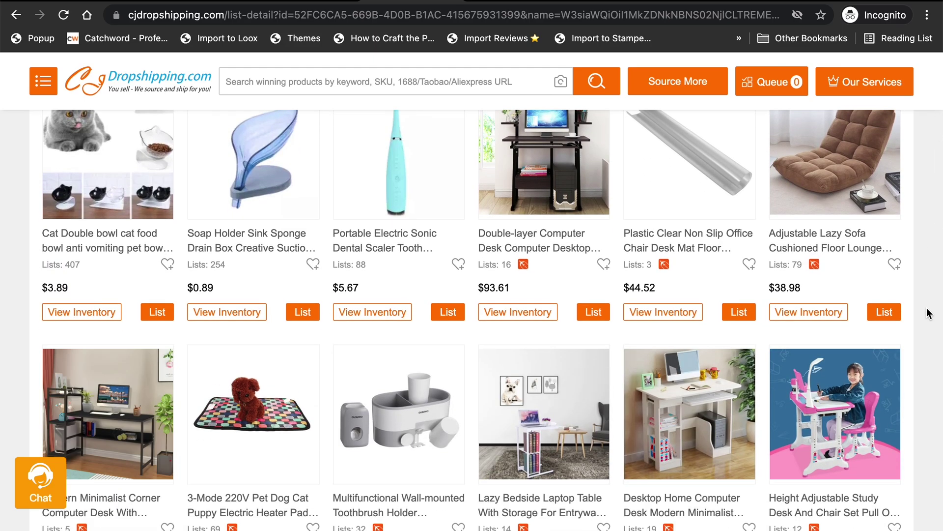
scroll(928, 313, down, 4)
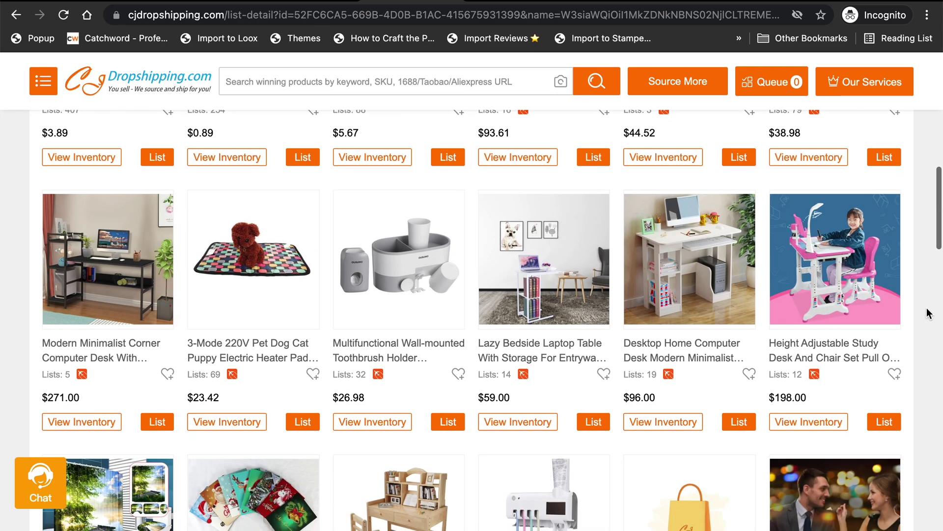
scroll(929, 313, down, 3)
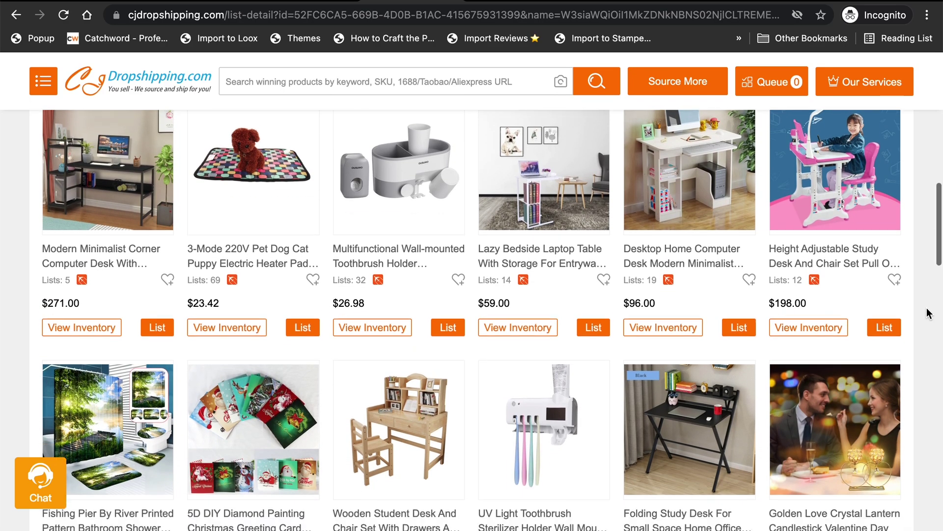
scroll(929, 313, down, 7)
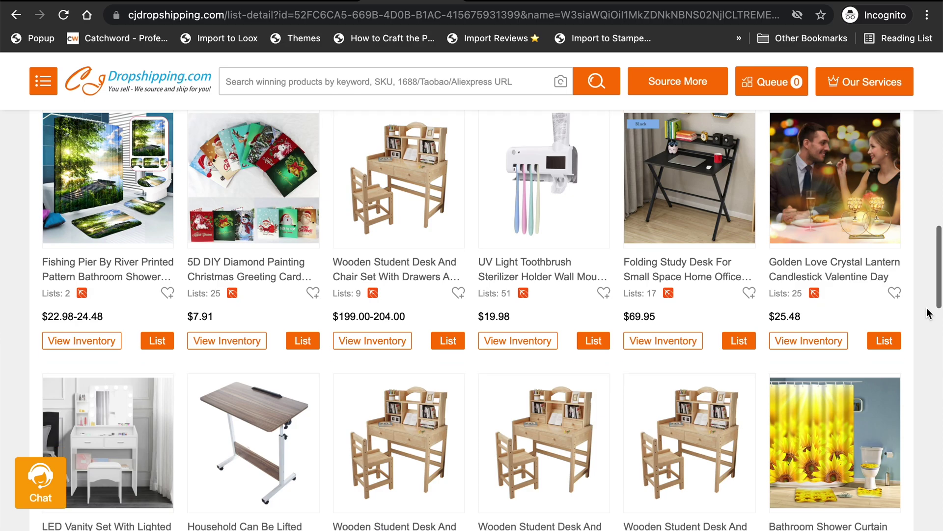
scroll(929, 313, down, 20)
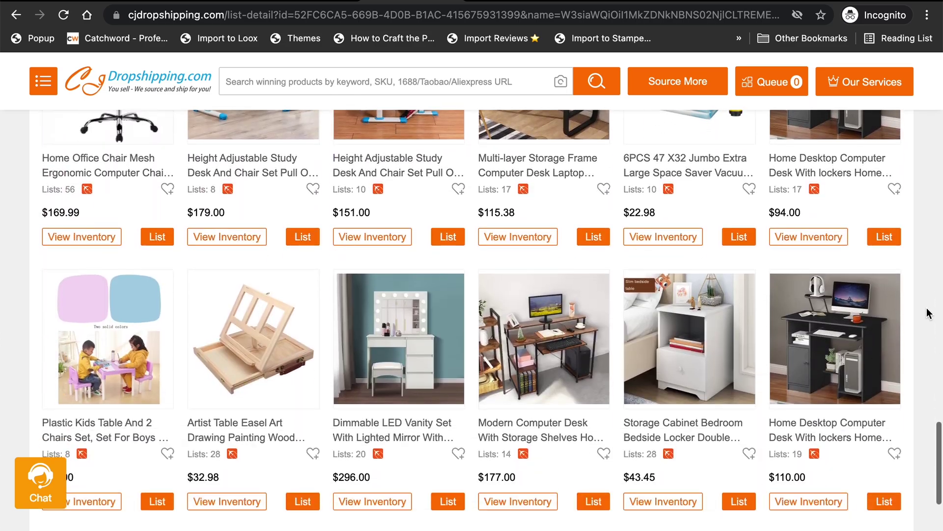
scroll(929, 313, down, 8)
Step: Go to page 2 of the CJDropshipping results and scroll through the products
click(378, 474)
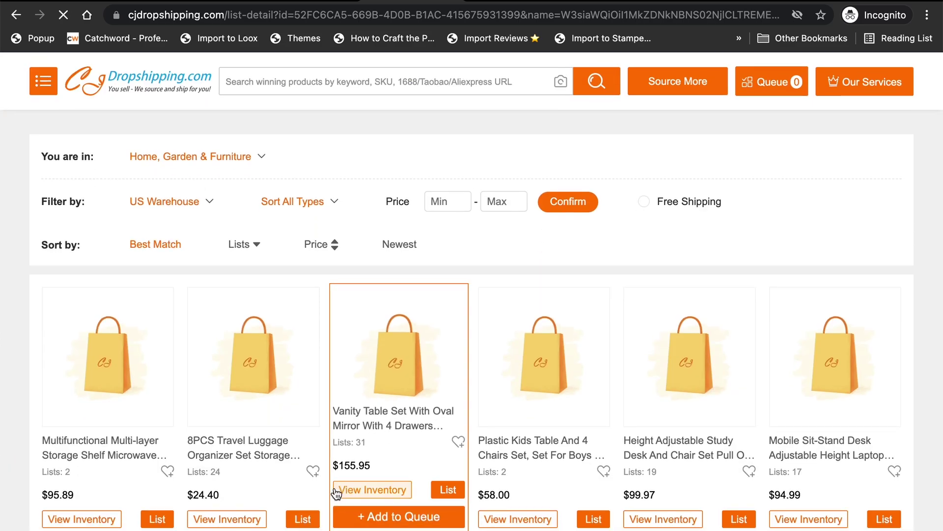
scroll(324, 488, down, 4)
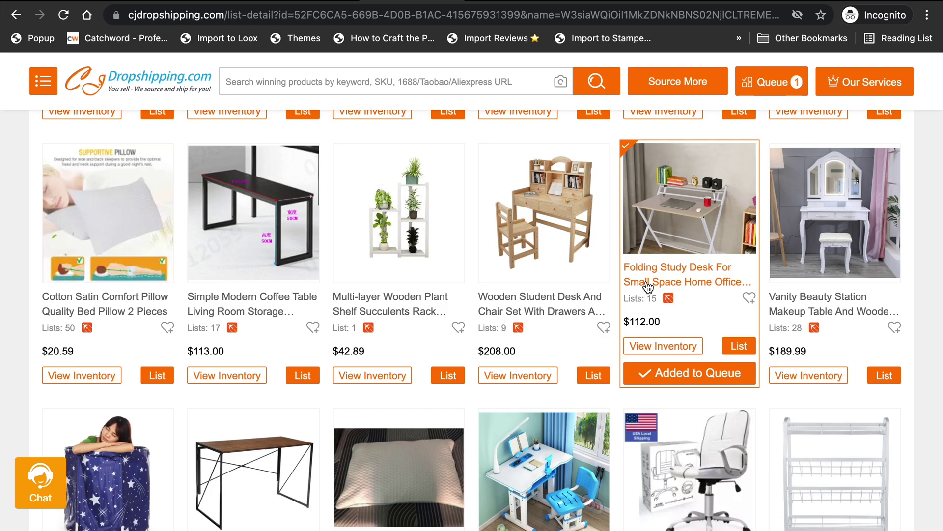
scroll(647, 286, down, 5)
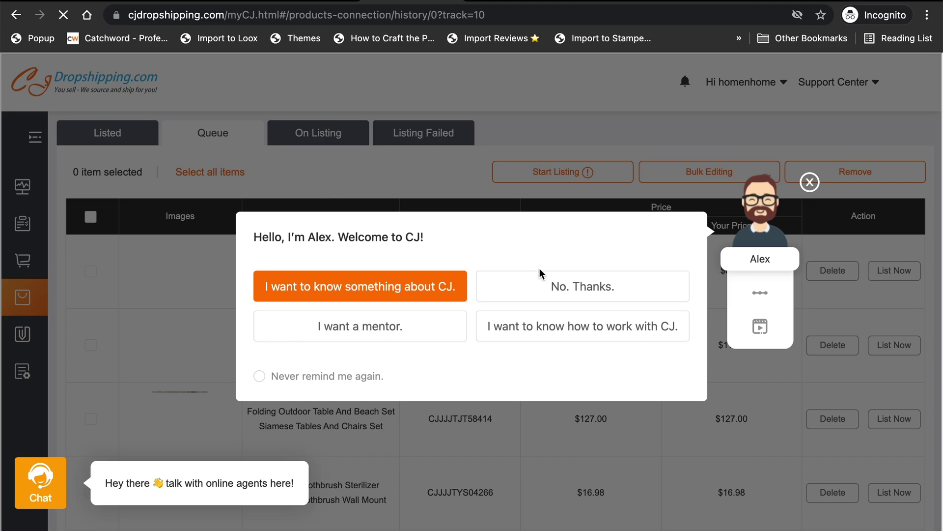
Step: Select all six queued products and start listing them to home-n-home-essentials with tax charged
click(550, 289)
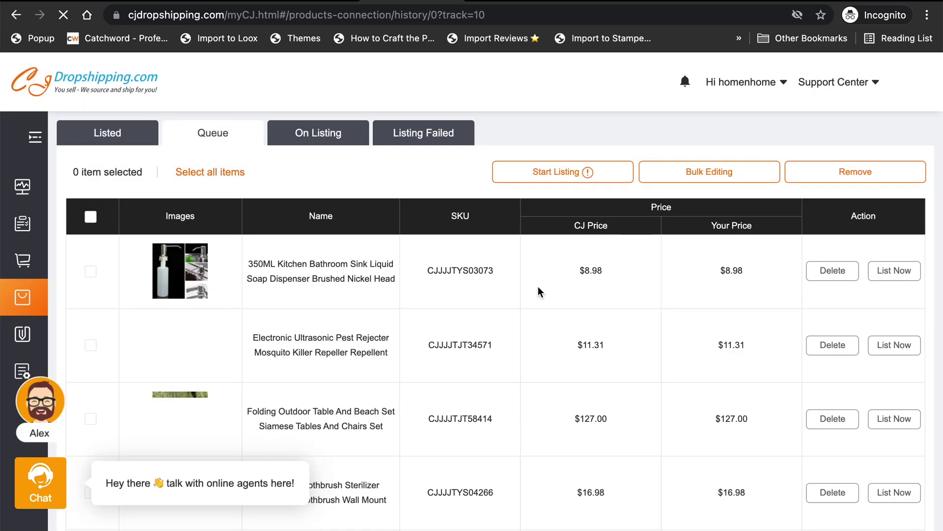
click(87, 217)
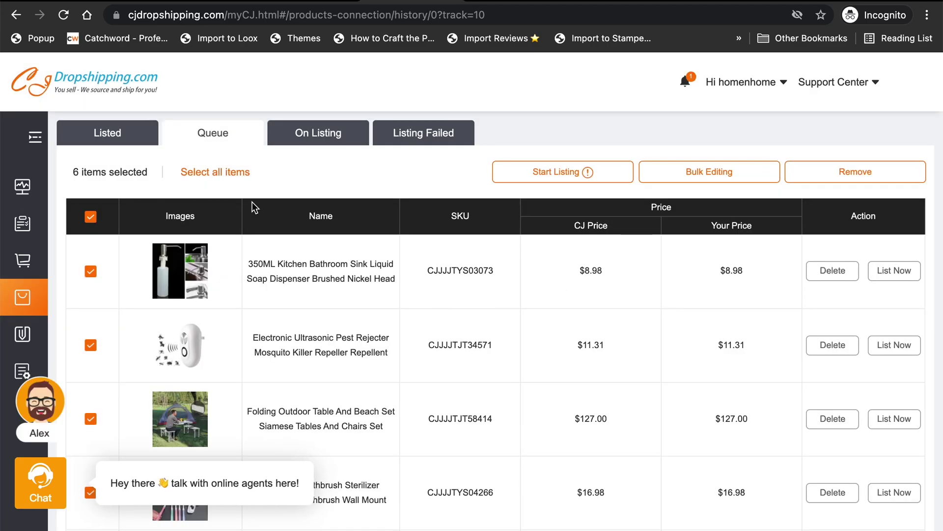
scroll(519, 276, down, 4)
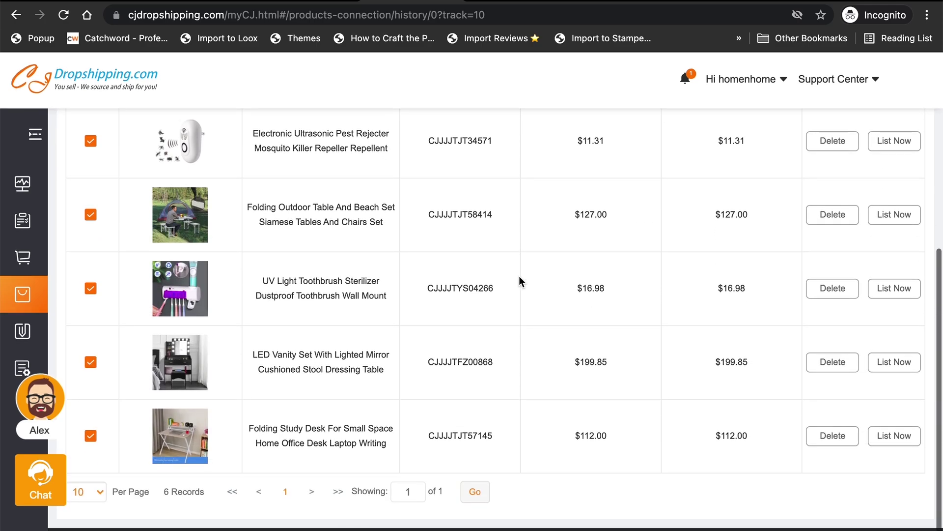
scroll(519, 276, up, 4)
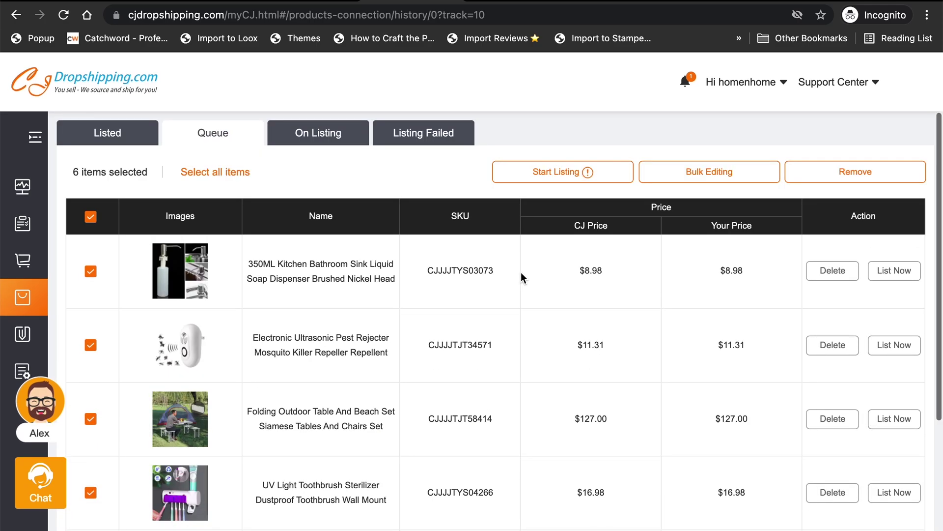
click(555, 171)
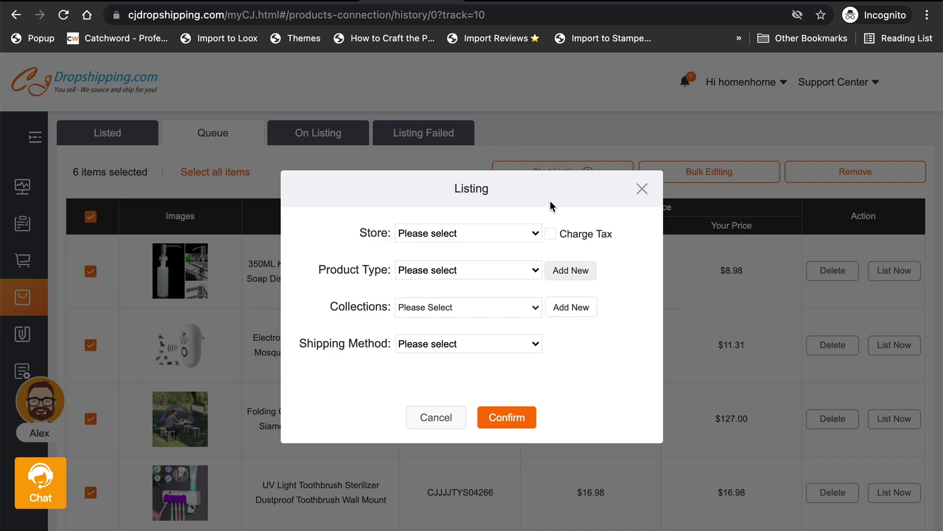
click(503, 231)
click(479, 251)
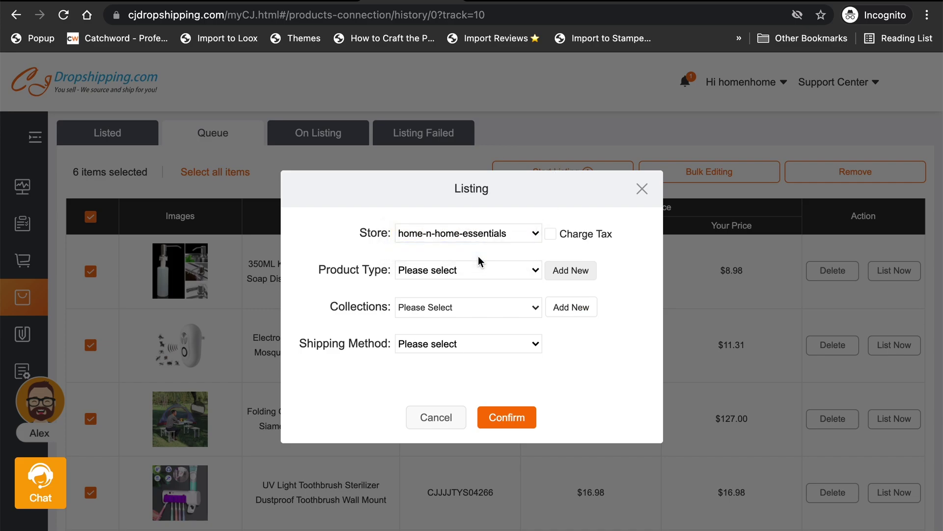
click(551, 233)
Step: Create a new product type 'home' and assign it to the products
click(507, 272)
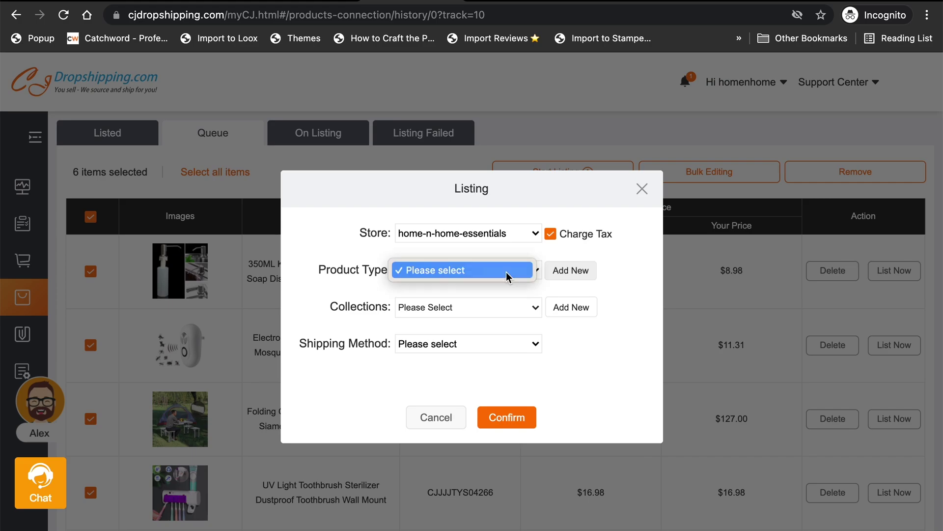
click(562, 272)
click(562, 272)
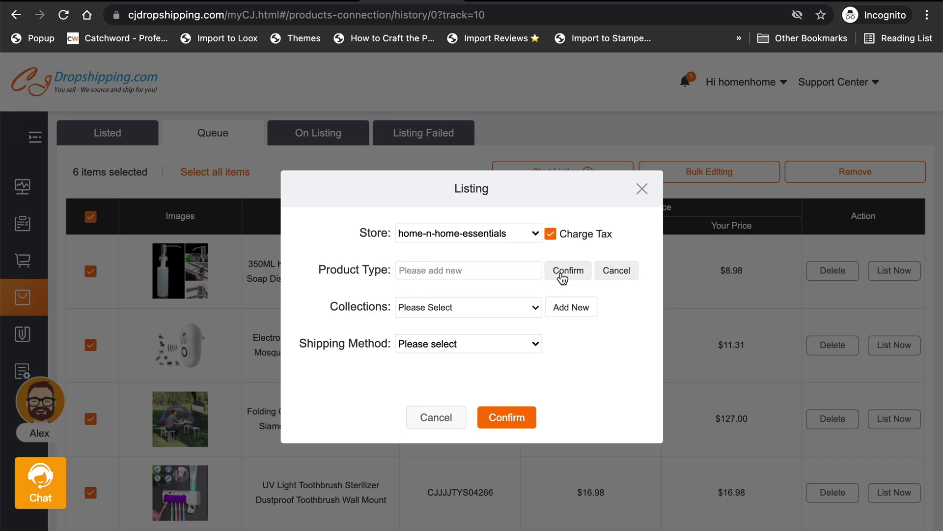
text(home)
click(561, 276)
text(hom)
click(615, 271)
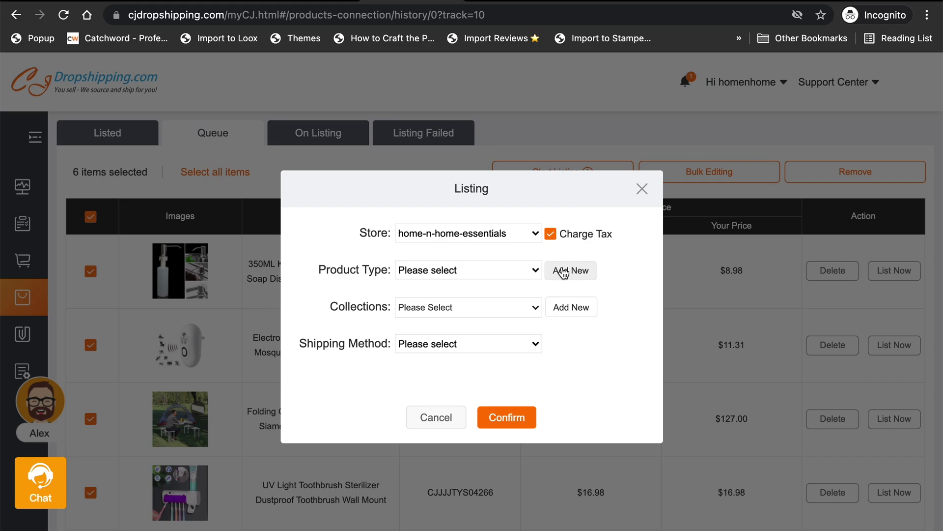
click(489, 268)
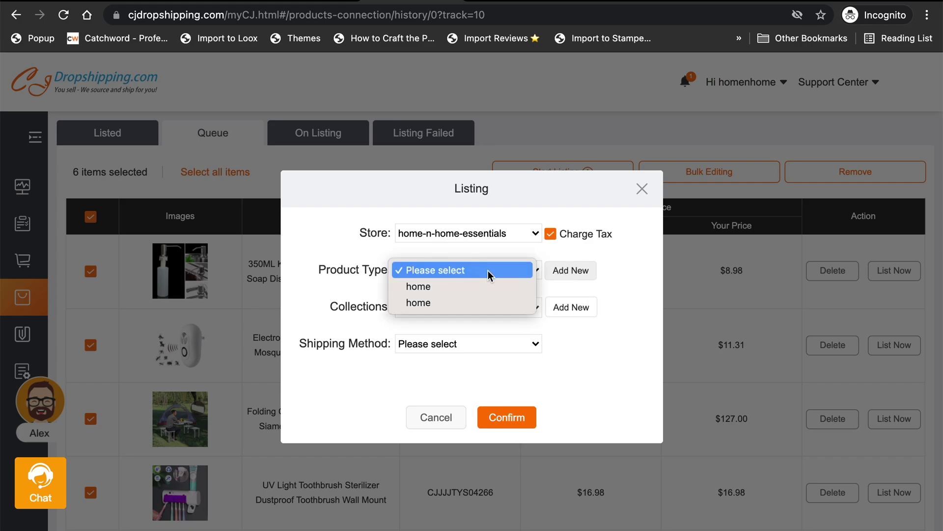
click(456, 284)
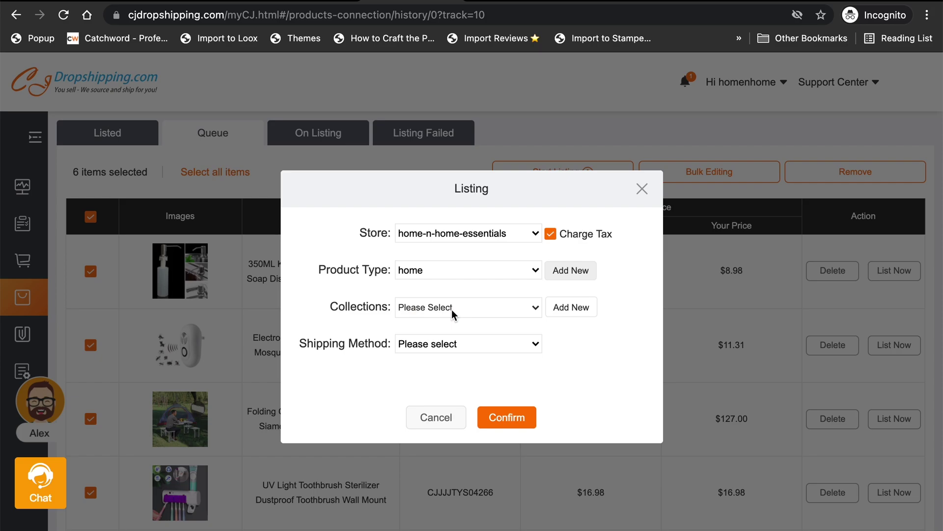
Step: Choose the Home page collection and USPS shipping, then confirm the listing
click(452, 308)
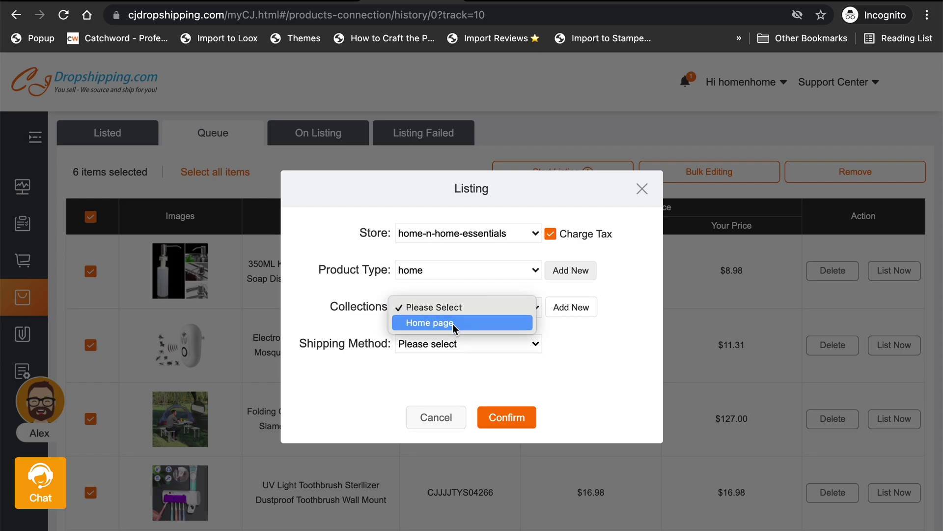
click(453, 324)
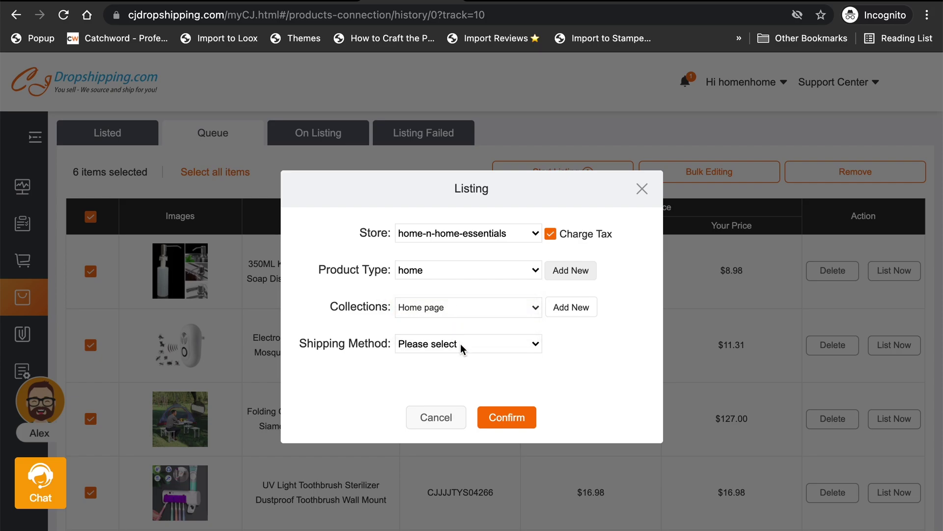
click(461, 343)
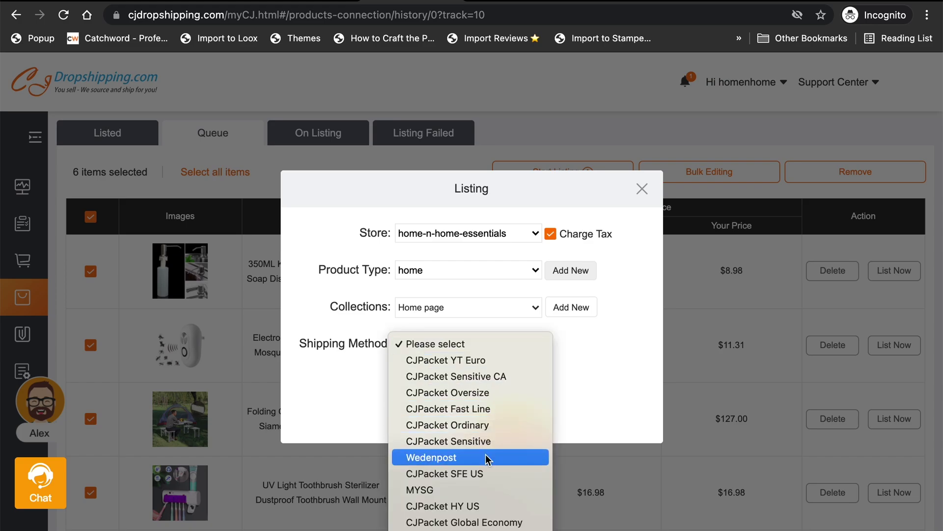
scroll(488, 458, down, 3)
scroll(488, 458, down, 10)
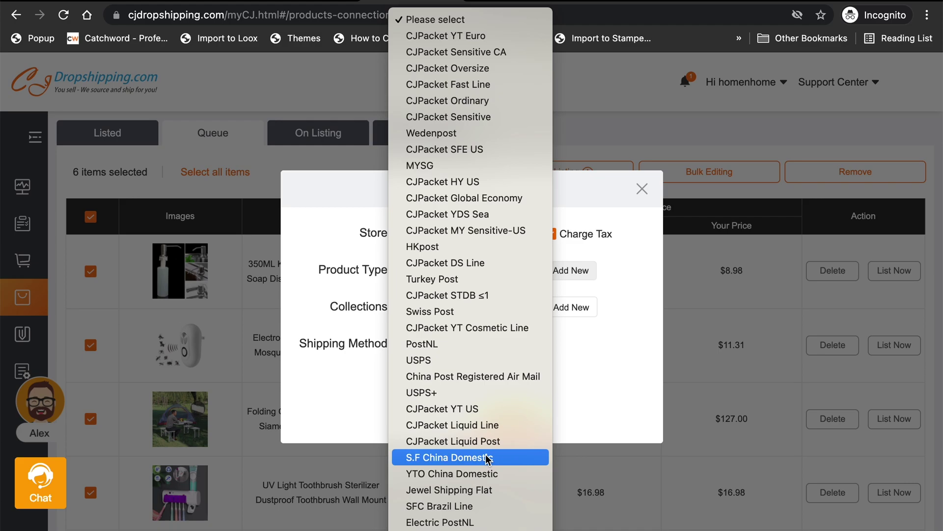
scroll(487, 458, down, 10)
scroll(487, 458, up, 10)
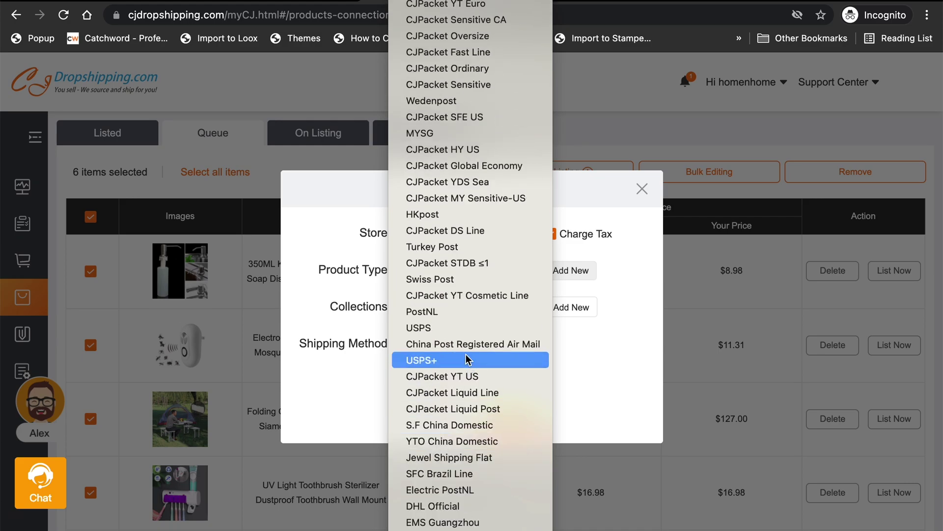
click(455, 332)
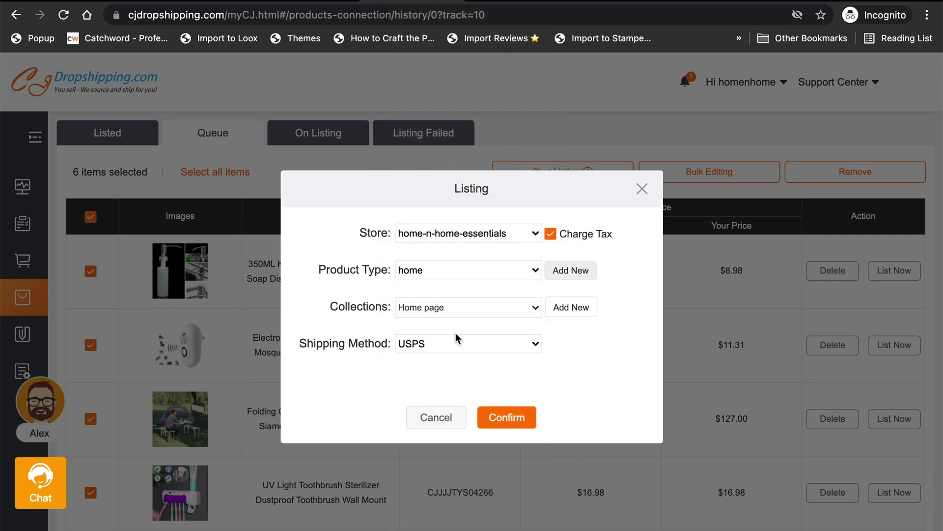
click(514, 421)
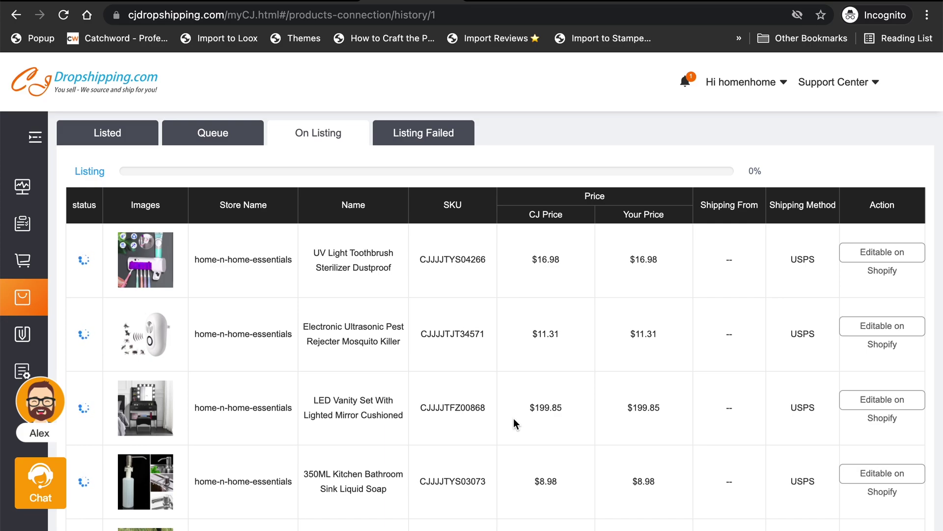
Step: Wait for all six products to finish listing, then switch to the Shopify admin
scroll(514, 418, down, 3)
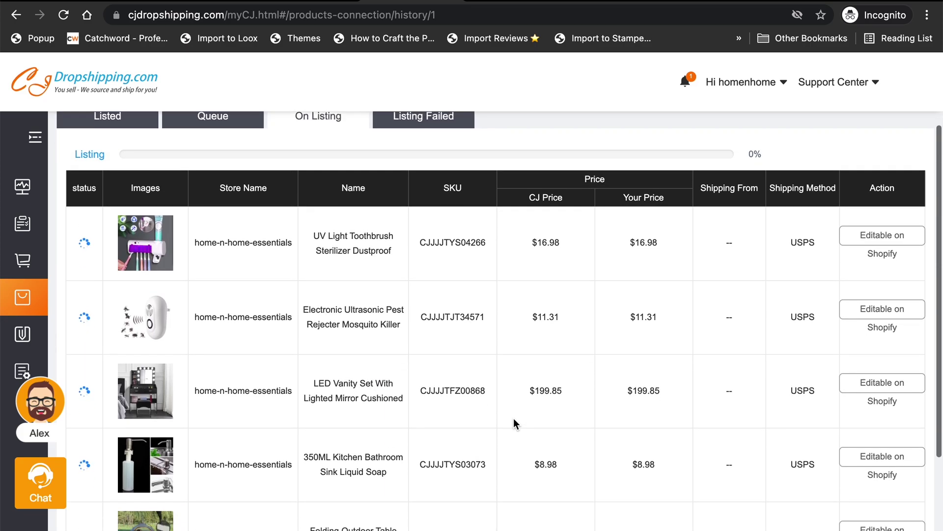
scroll(514, 423, down, 1)
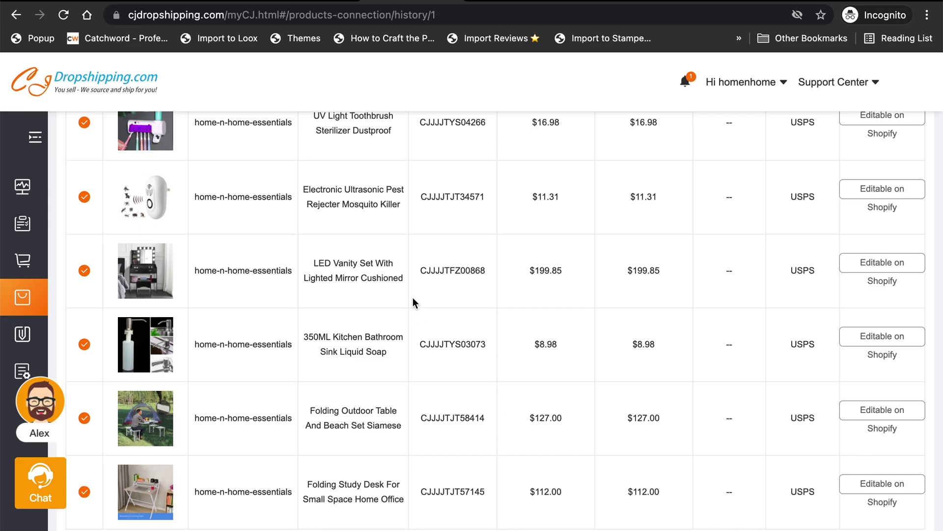
click(326, 3)
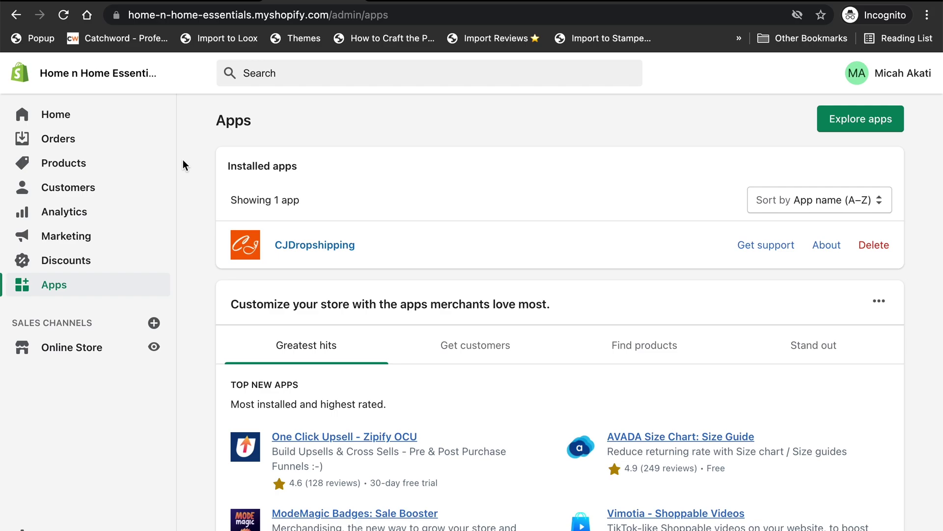
Step: Open Shopify's Products list and scroll through it to confirm all six are Active
click(96, 165)
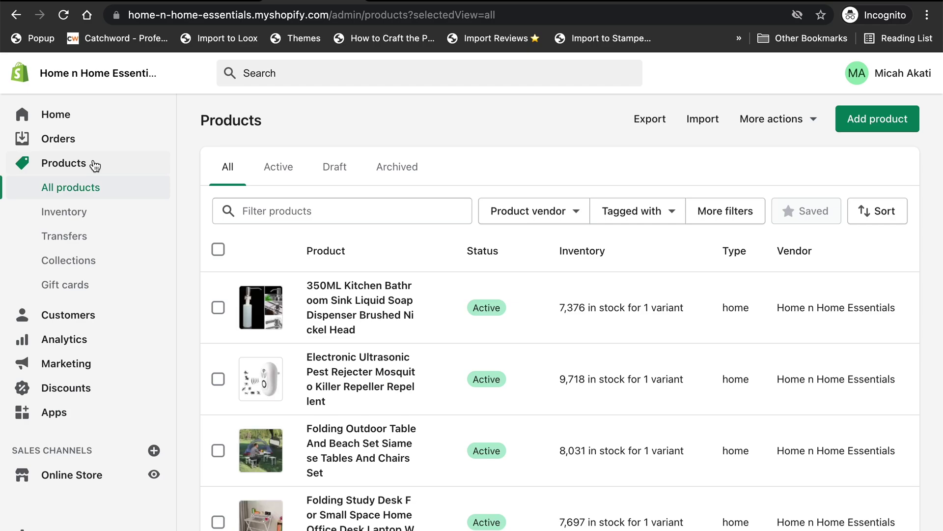
scroll(407, 309, down, 5)
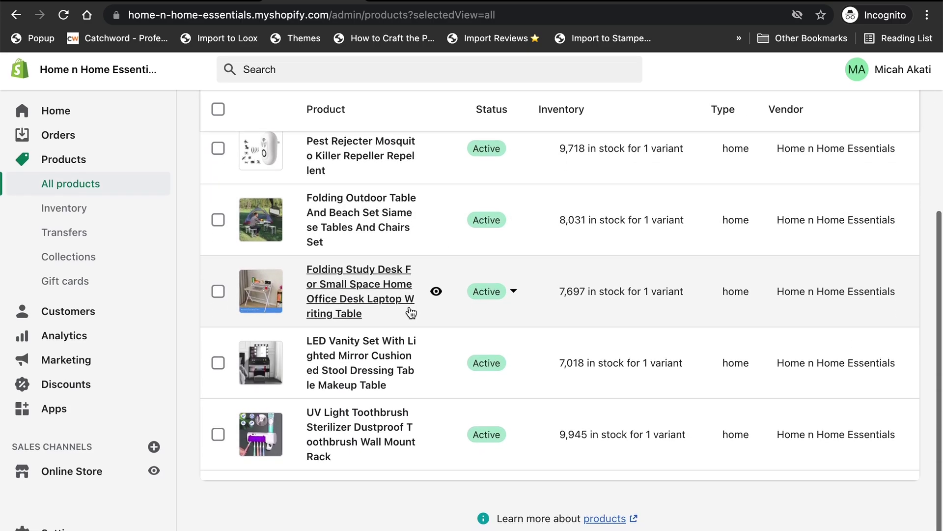
scroll(411, 313, up, 5)
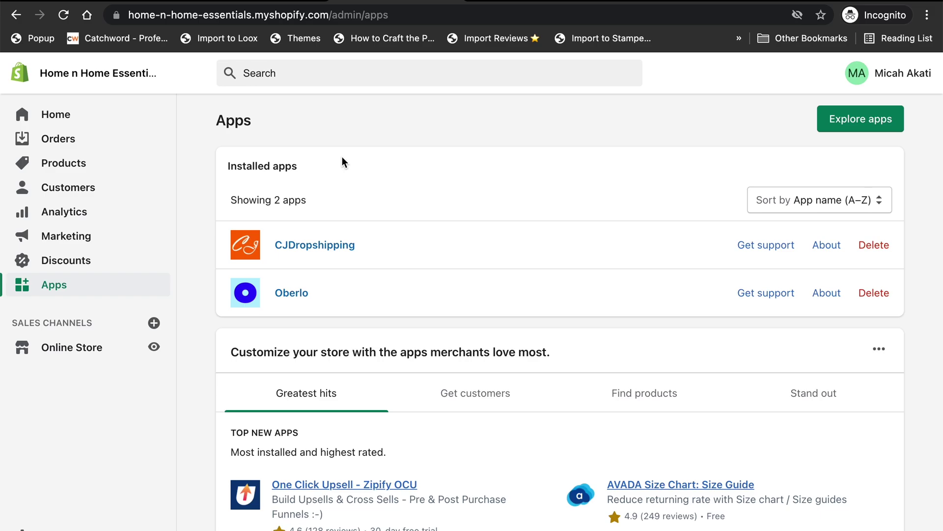
key(ctrl+super+f)
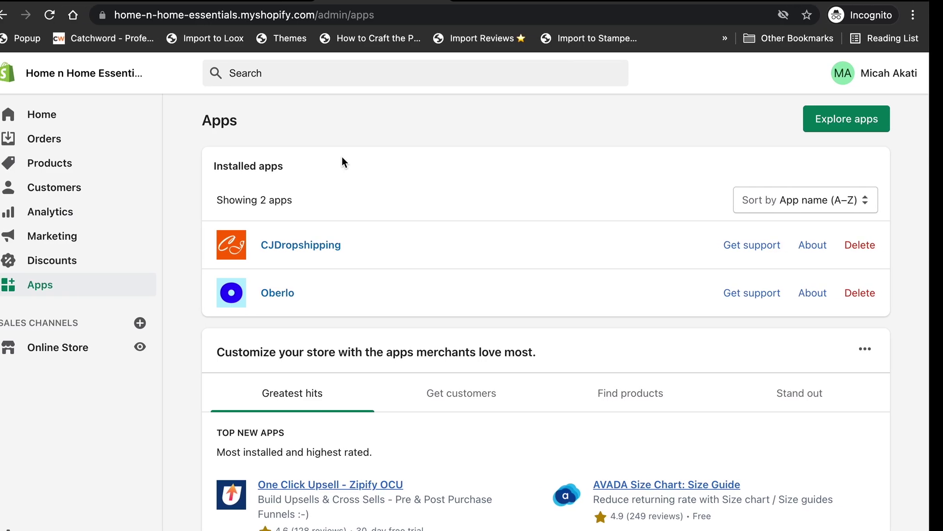